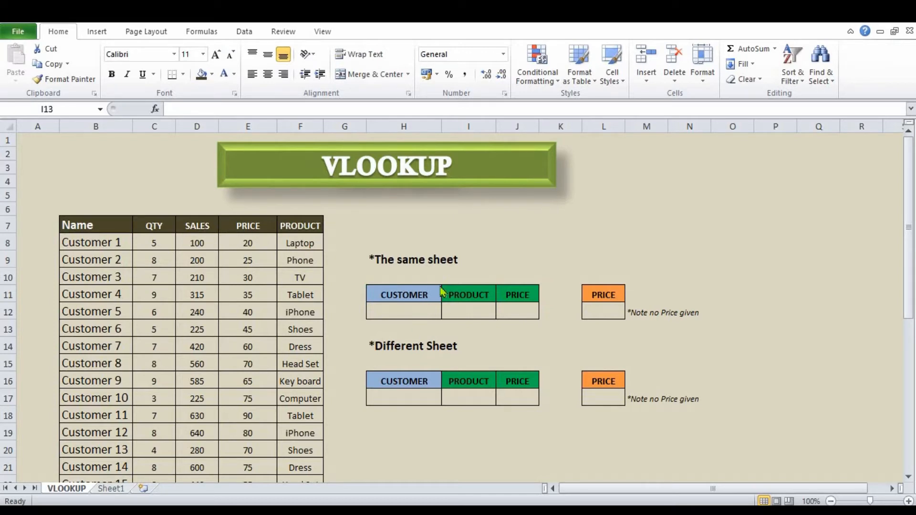
Add list data validation to the same-sheet CUSTOMER cell H12, using =$B$8:$B$23 as the source.
left_click(405, 306)
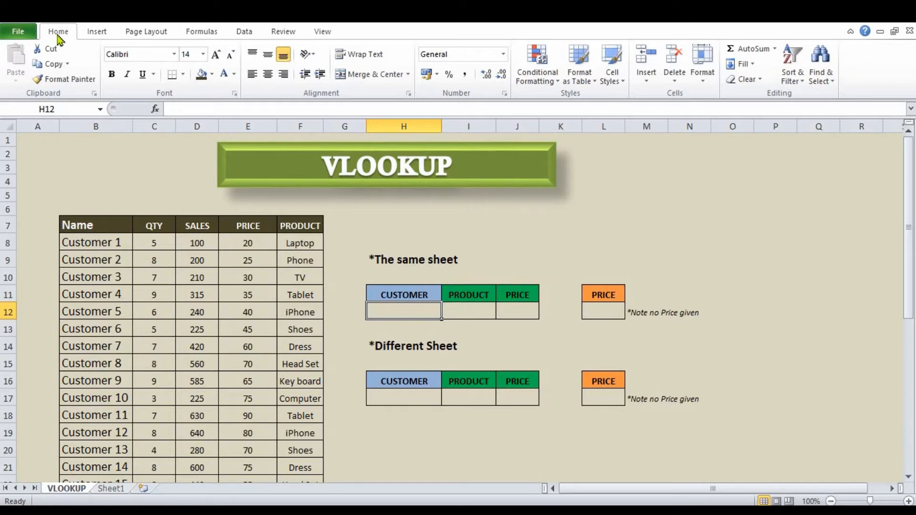
left_click(244, 32)
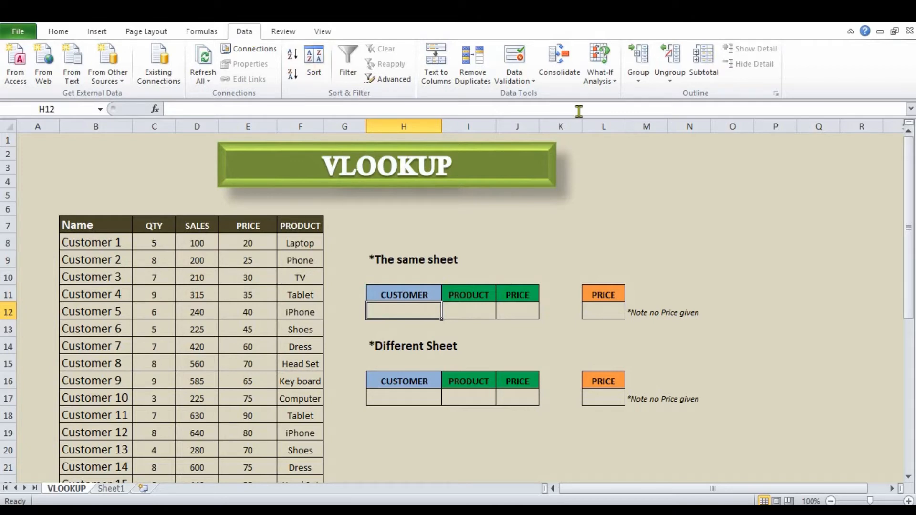
left_click(512, 77)
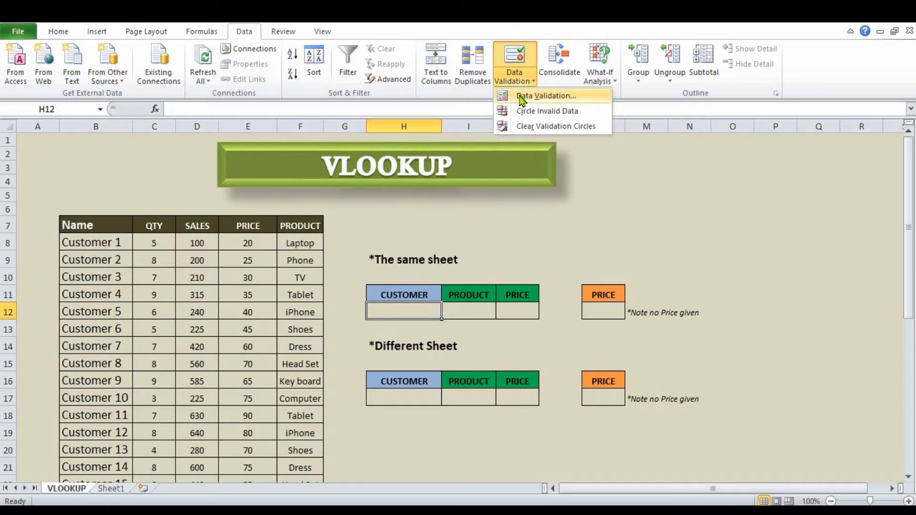
left_click(520, 97)
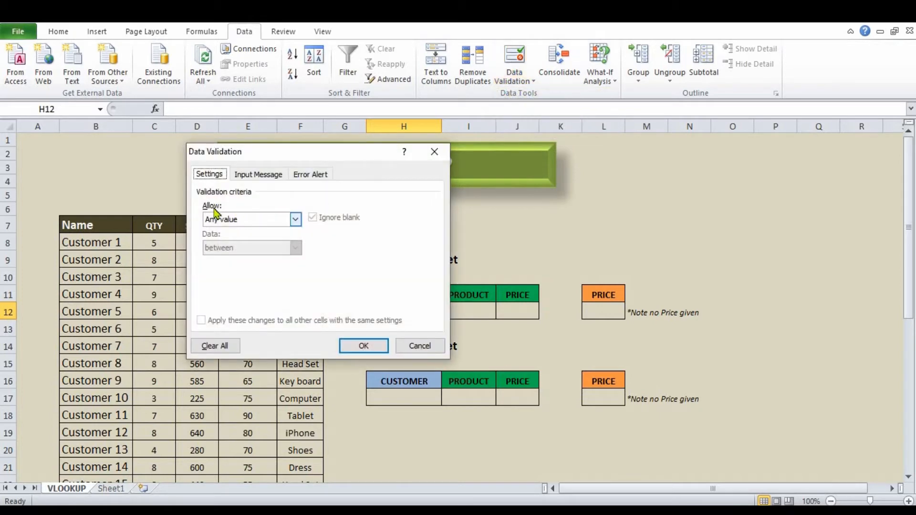
left_click(294, 223)
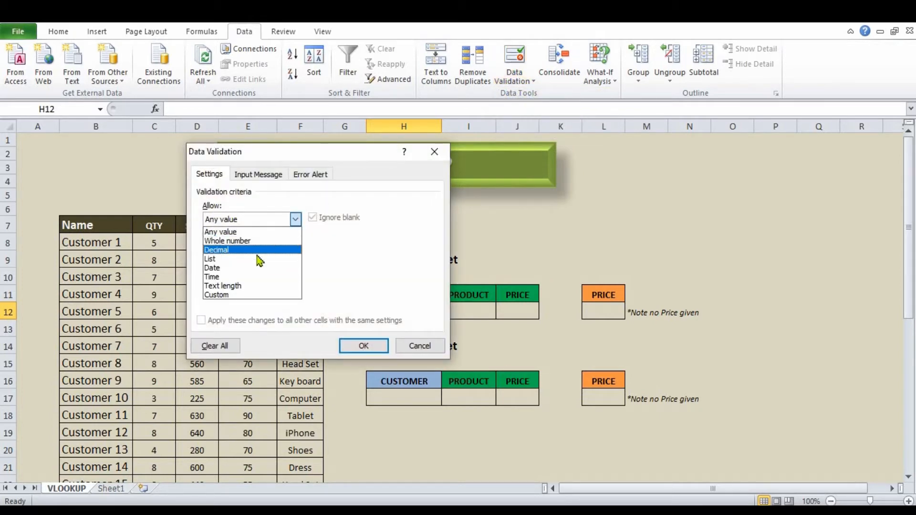
left_click(258, 260)
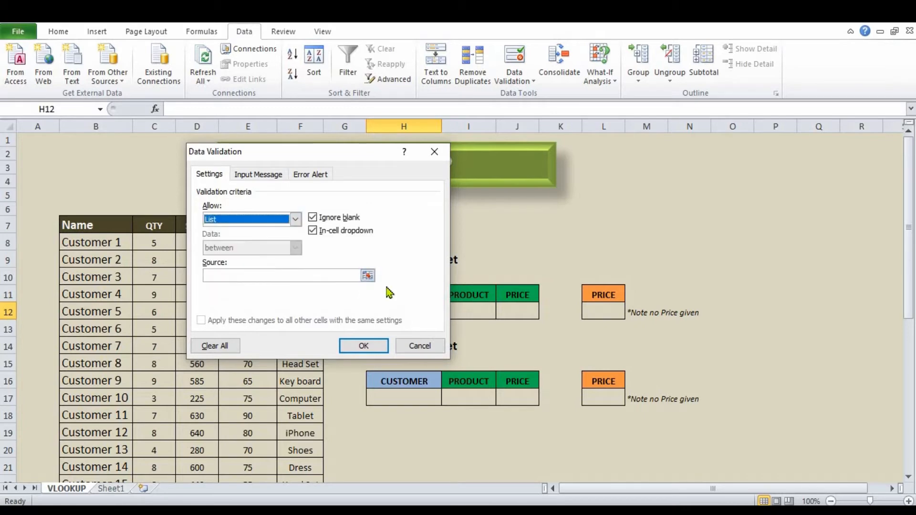
left_click(368, 276)
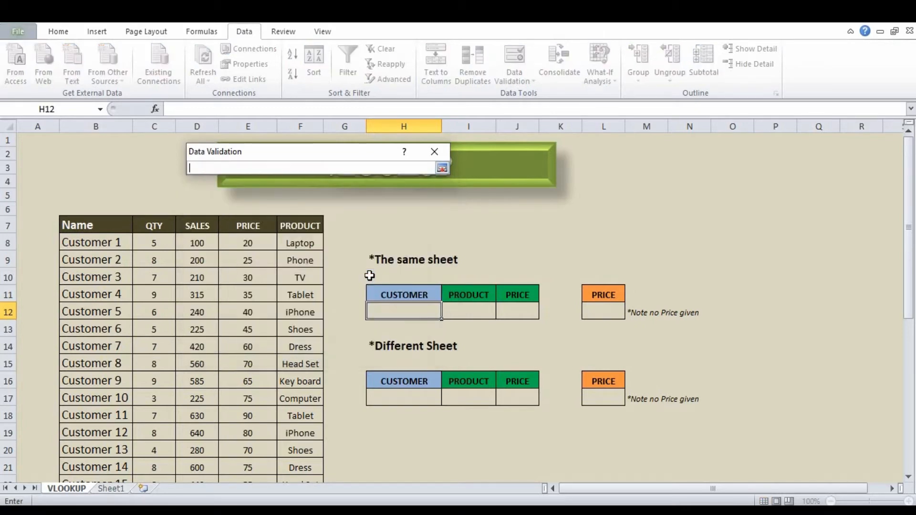
left_click(100, 238)
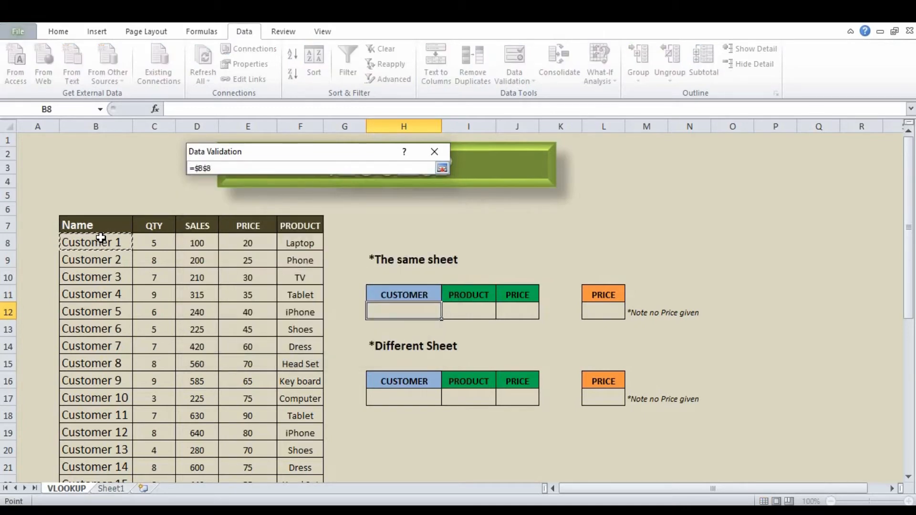
key("ctrl+shift+Down")
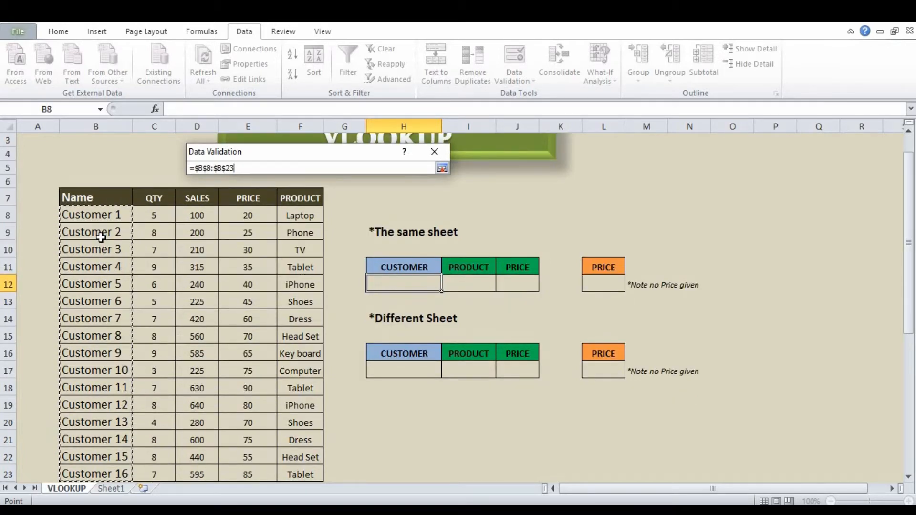
key("Return")
key("Return")
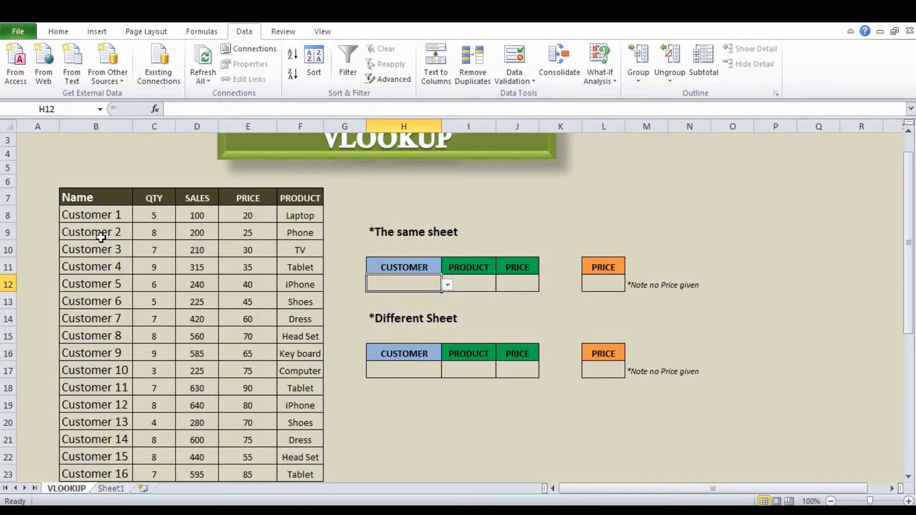
Choose Customer 3 from the validation list in cell H12.
key("alt+Down")
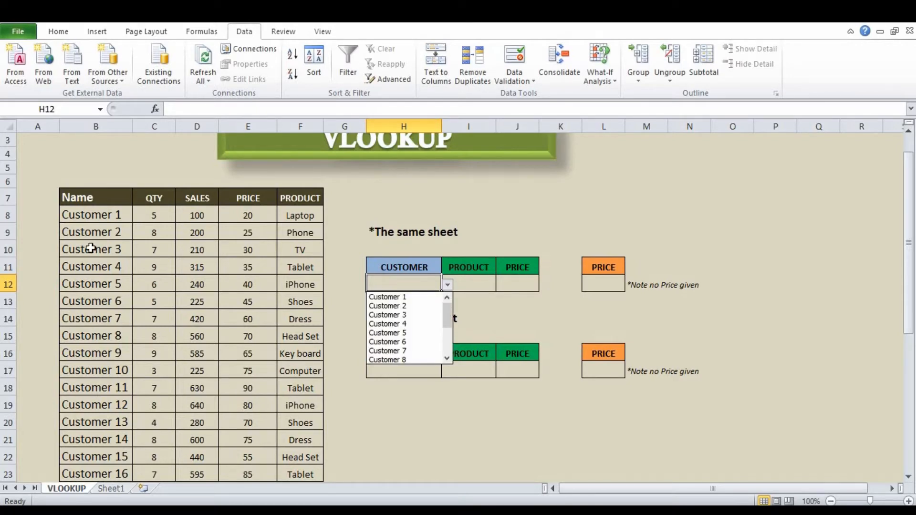
mouse_move(445, 319)
left_mouse_down()
mouse_move(442, 357)
mouse_move(448, 305)
left_mouse_up()
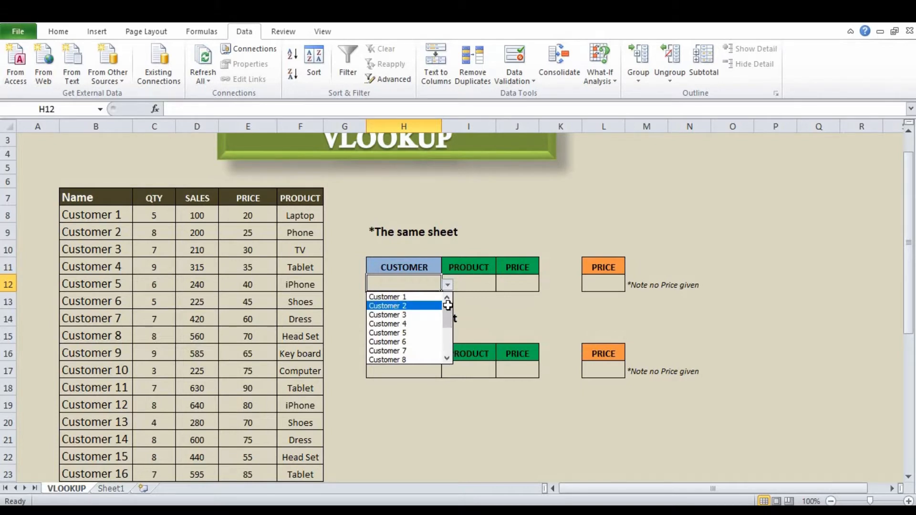
left_click(420, 315)
Start a VLOOKUP formula in the same-sheet PRODUCT cell I12 with lookup value H12 and table array B8:F23.
left_click(483, 283)
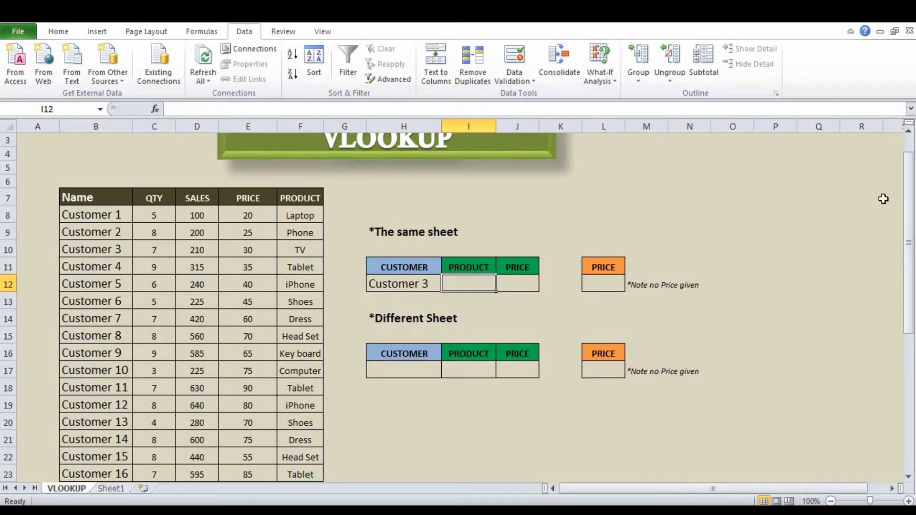
left_click(908, 133)
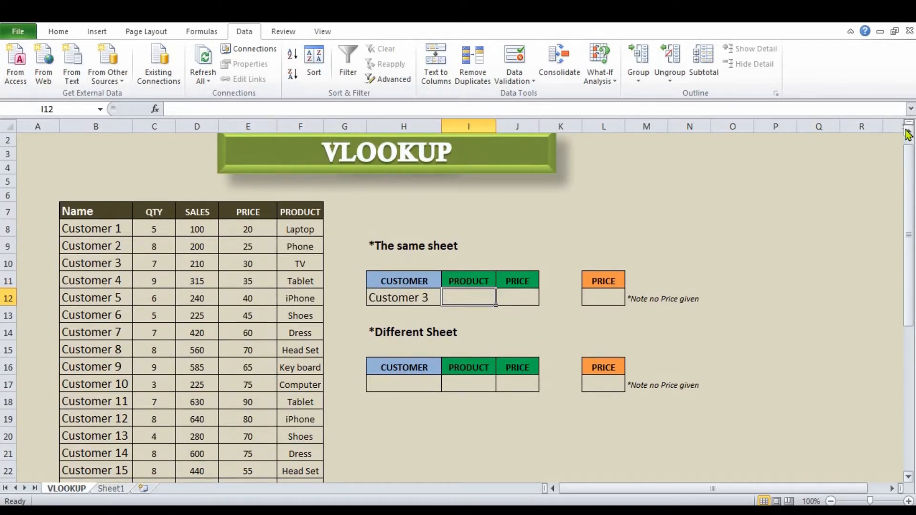
type("=")
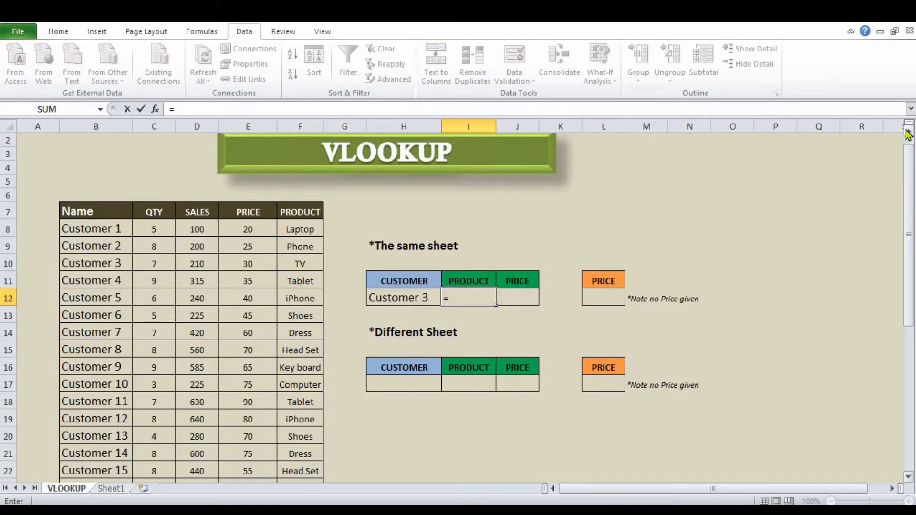
type("vloo")
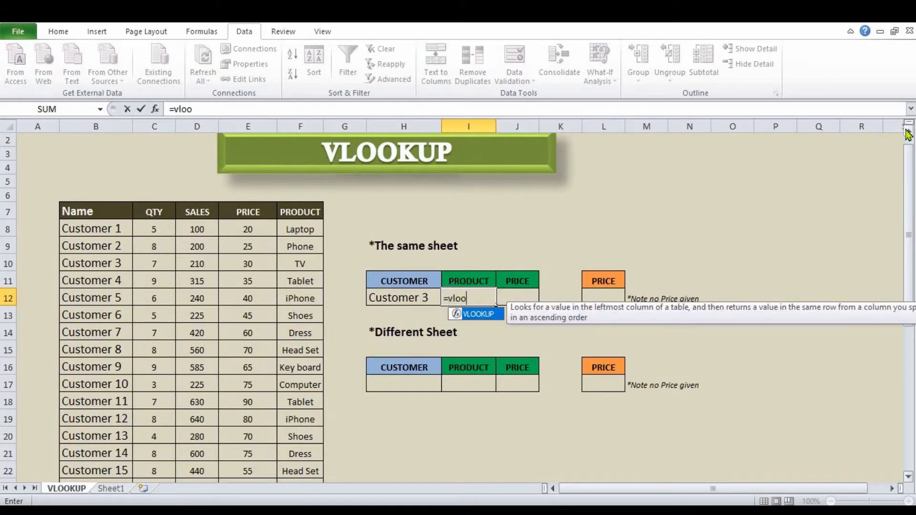
type("kup(")
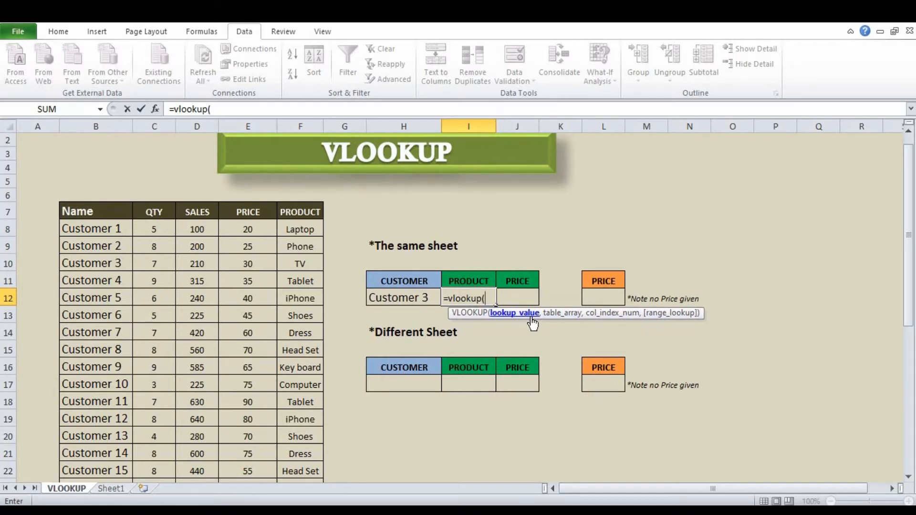
left_click(409, 297)
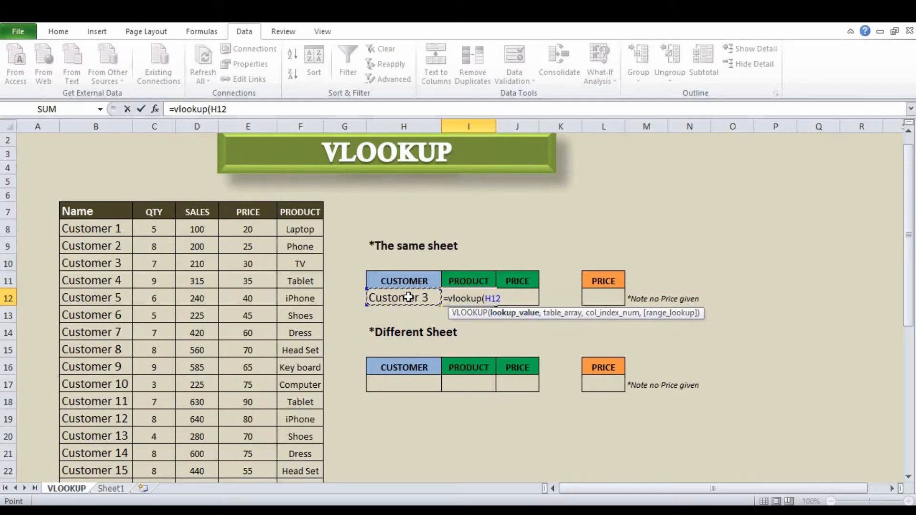
type(",")
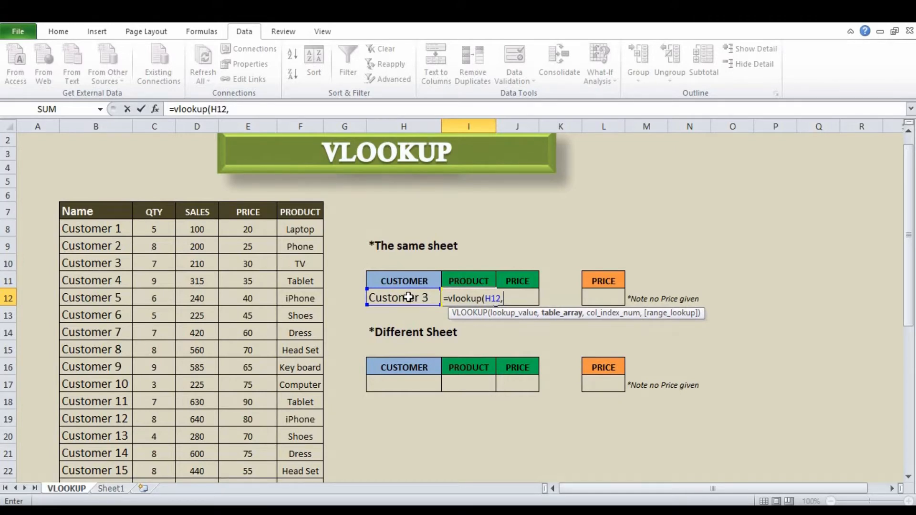
left_click_drag(102, 236, 267, 234)
key("shift+Right")
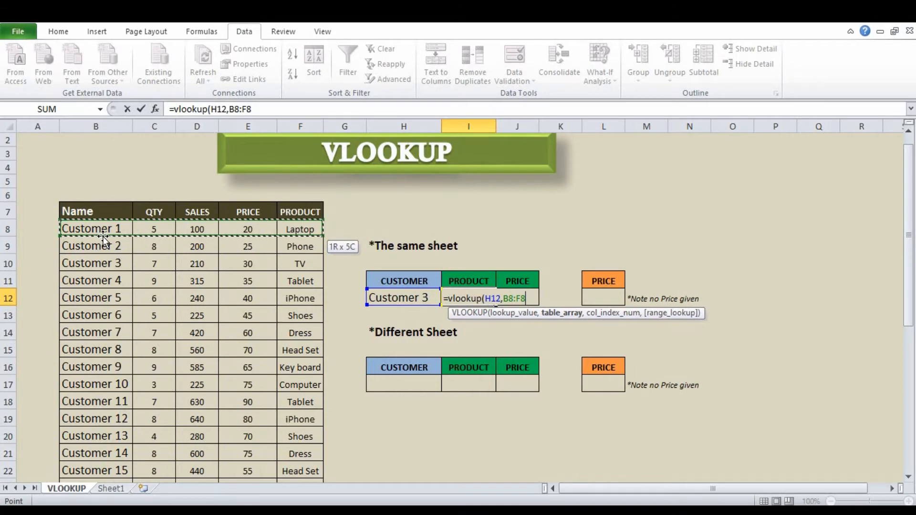
key("ctrl+shift+Down")
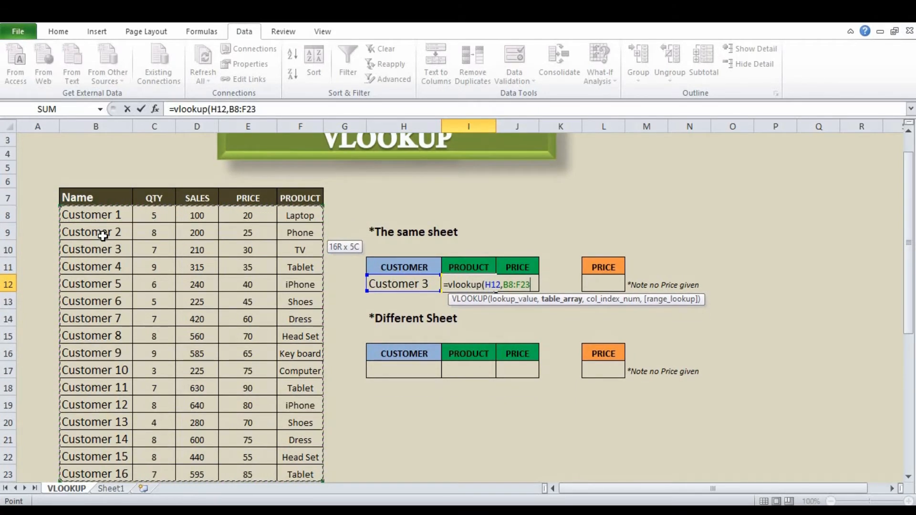
type(",")
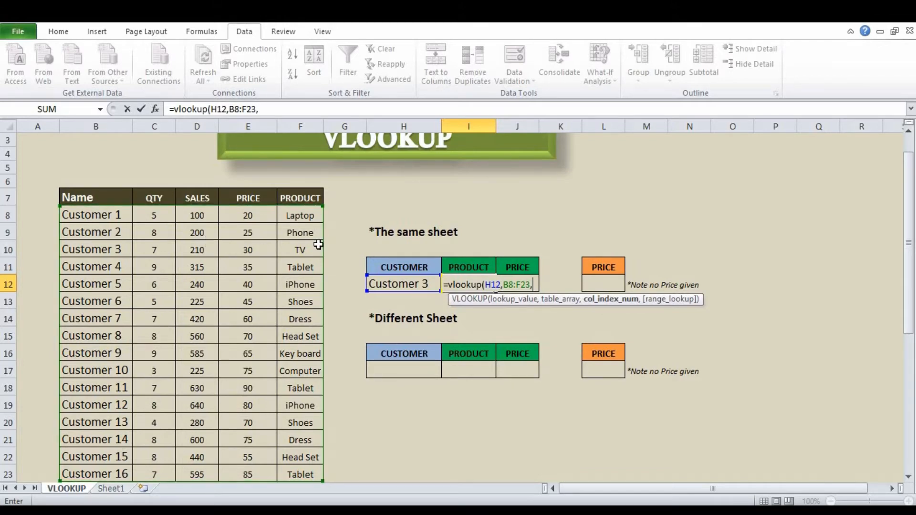
Complete the PRODUCT lookup formula in I12 with column index 5 and FALSE for an exact match.
left_click(294, 108)
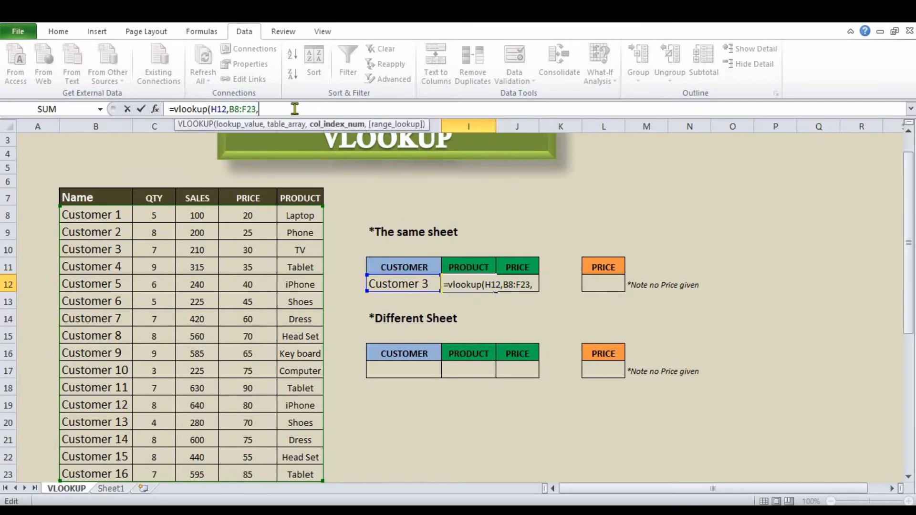
type("5,")
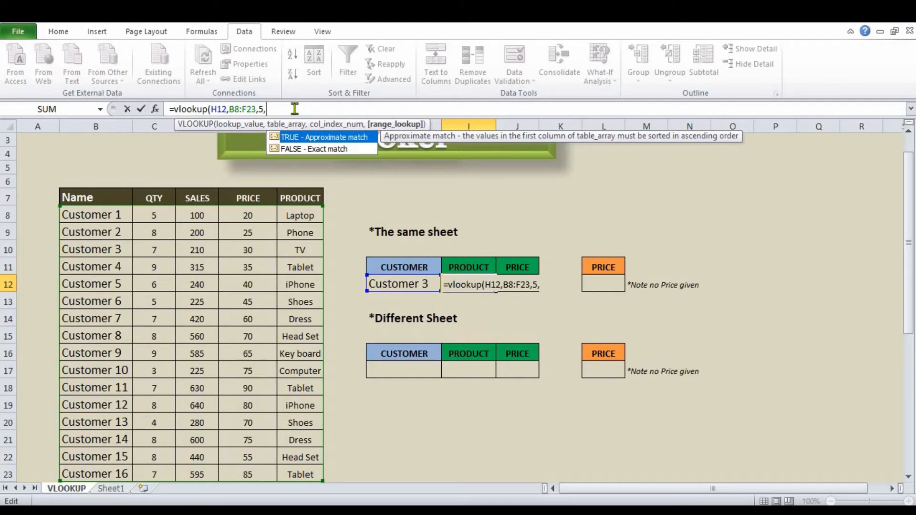
type("fas")
type("le")
type(")")
key("Return")
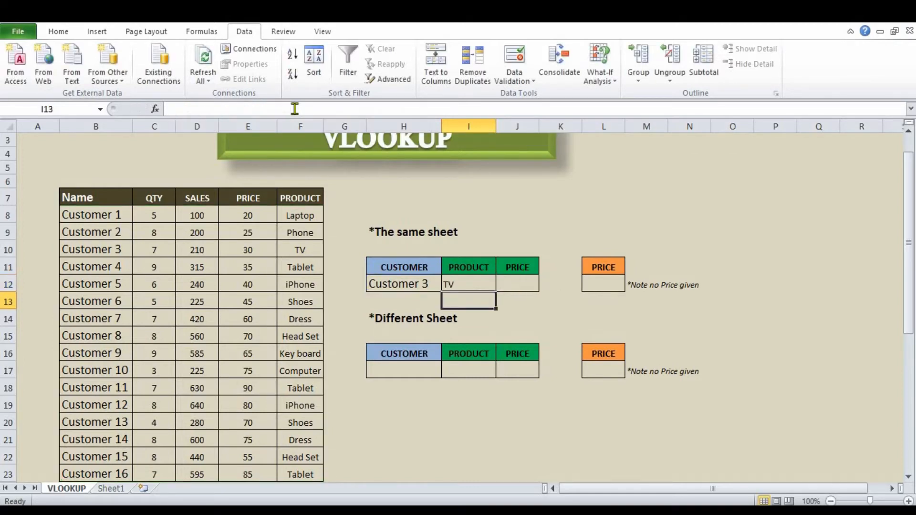
Highlight the Customer 3 row of the data table, B10:F10, with a yellow fill.
key("Up")
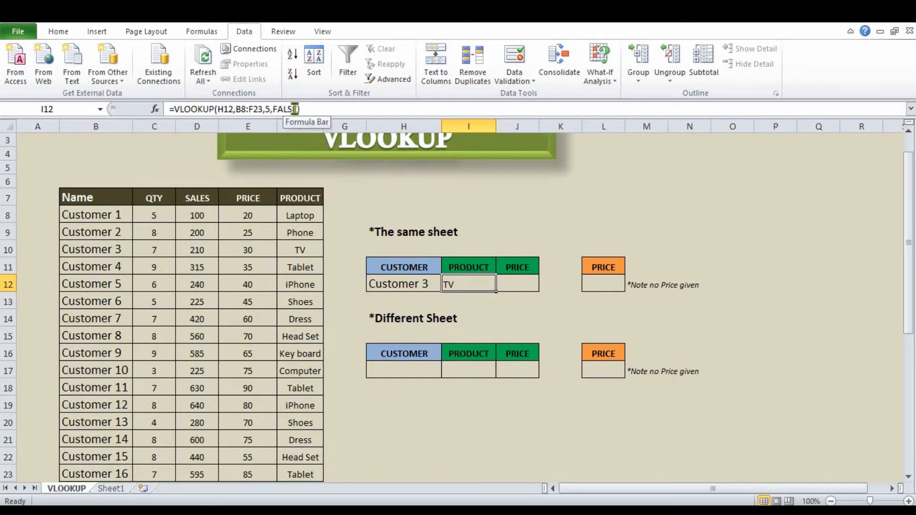
key("Left")
key("Left")
key("Up")
key("Up")
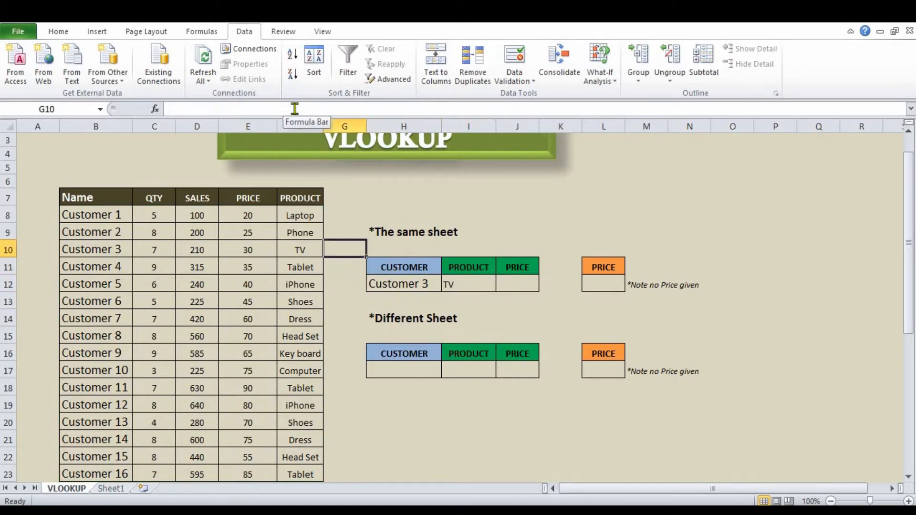
key("Left")
key("shift+Left")
key("shift+Left")
key("shift+Left")
key("shift+Left")
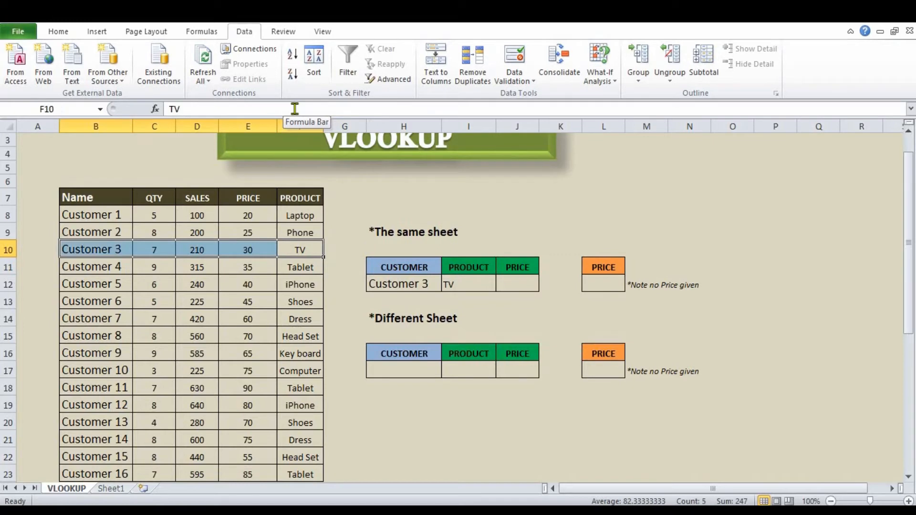
left_click(59, 33)
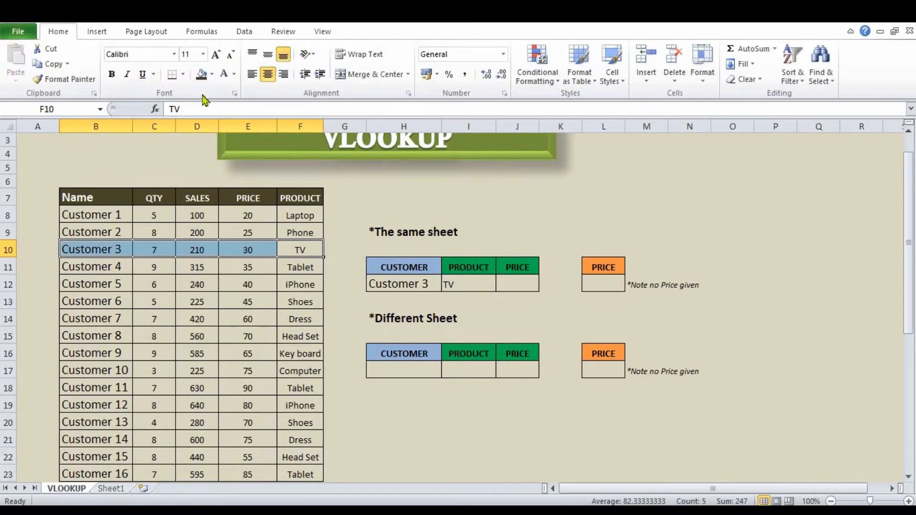
left_click(212, 74)
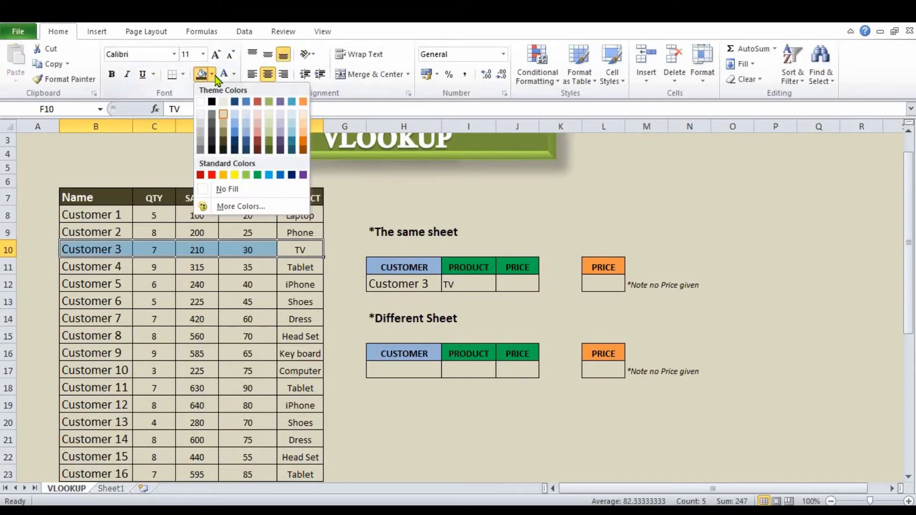
left_click(234, 175)
Start a VLOOKUP formula in the same-sheet PRICE cell J12 with lookup value H12 and table array B8:F23.
left_click(518, 284)
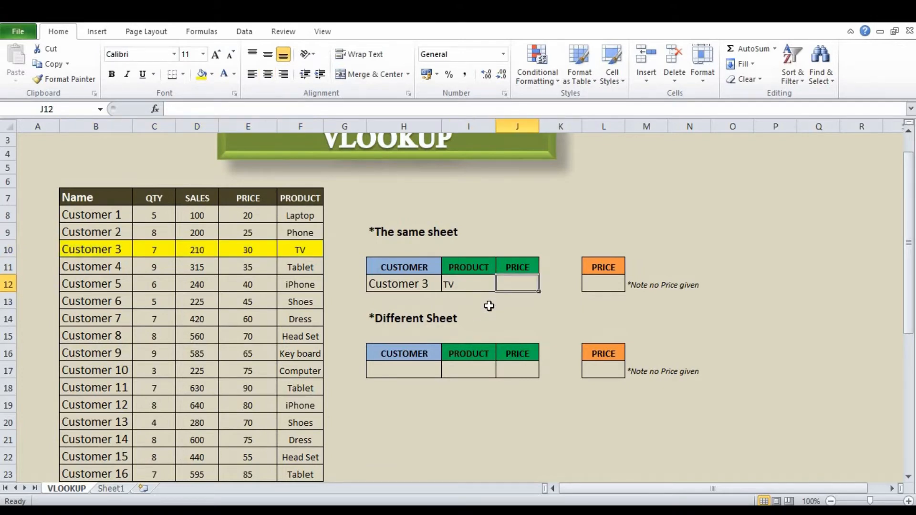
type("=v")
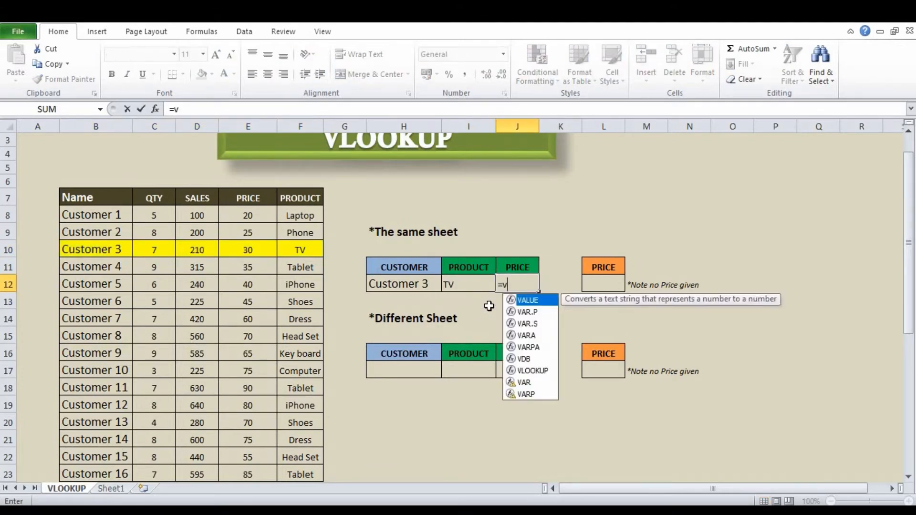
type("lookup(")
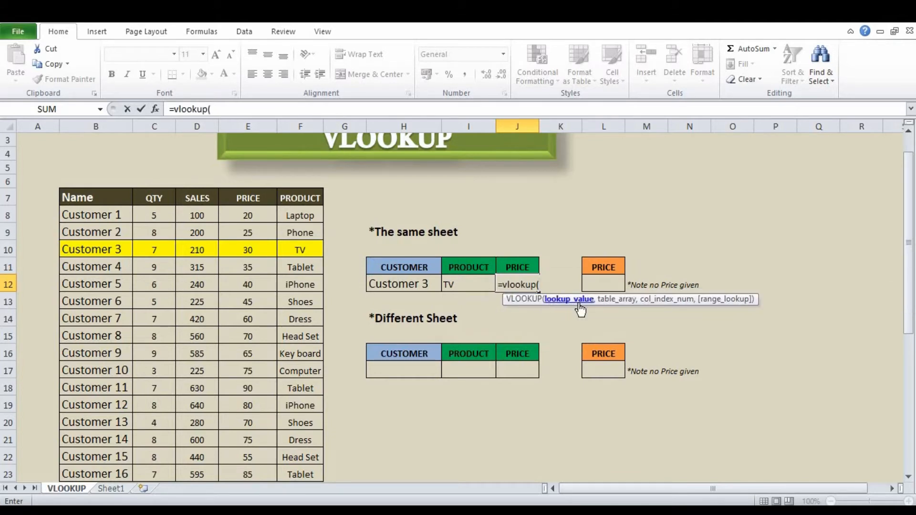
left_click(418, 286)
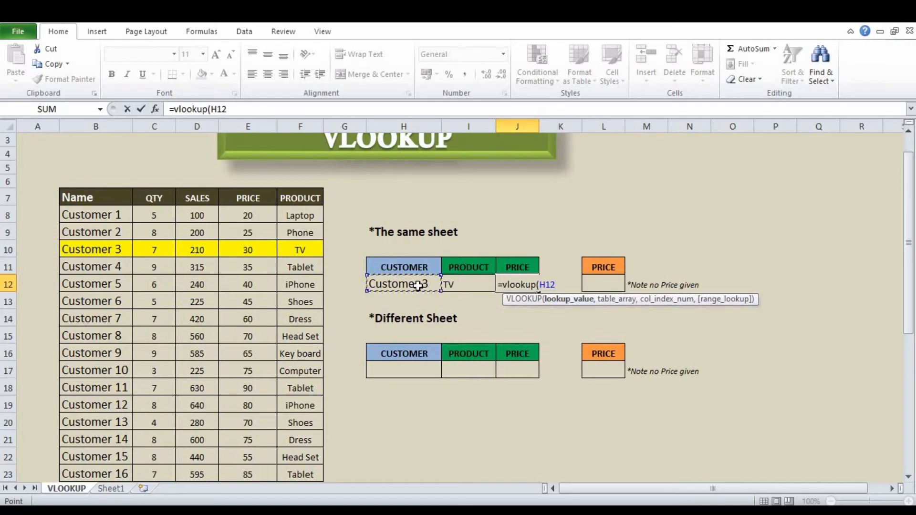
type(",")
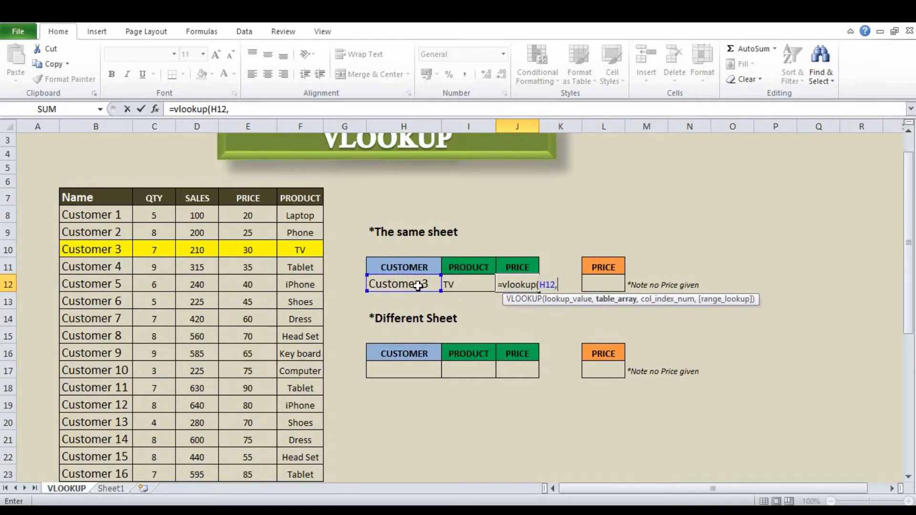
left_click(109, 218)
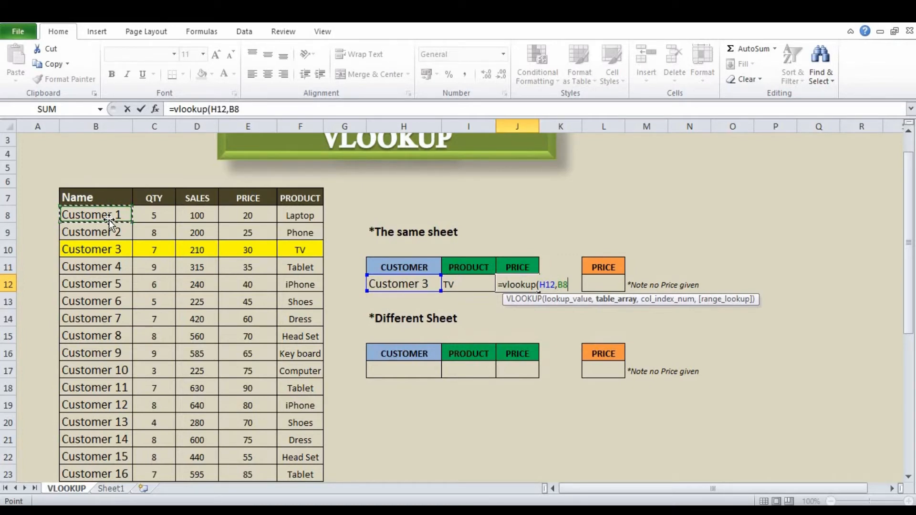
key("shift+Right")
key("shift+Right")
key("shift+Right")
key("shift+Right")
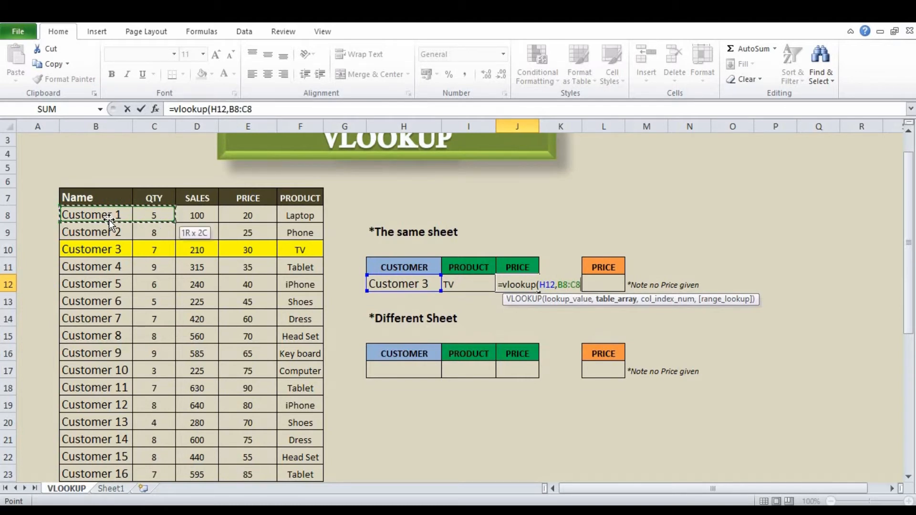
key("ctrl+shift+Down")
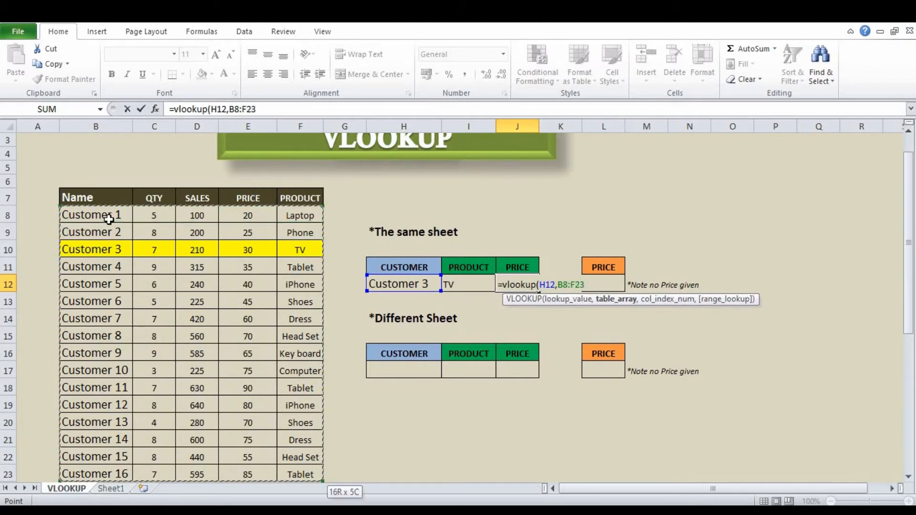
type(",")
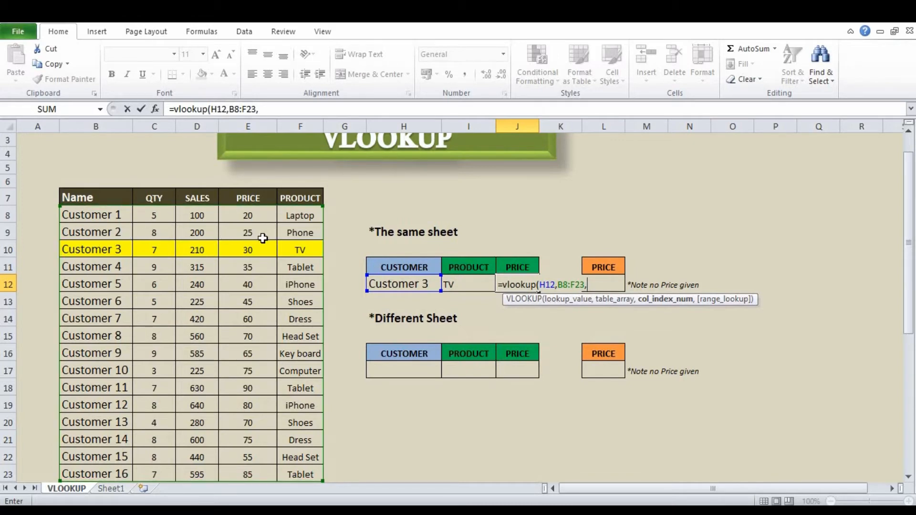
Complete the PRICE lookup formula in J12 with column index 4, omitting the range lookup argument.
type(",")
key("BackSpace")
type("4)")
key("Return")
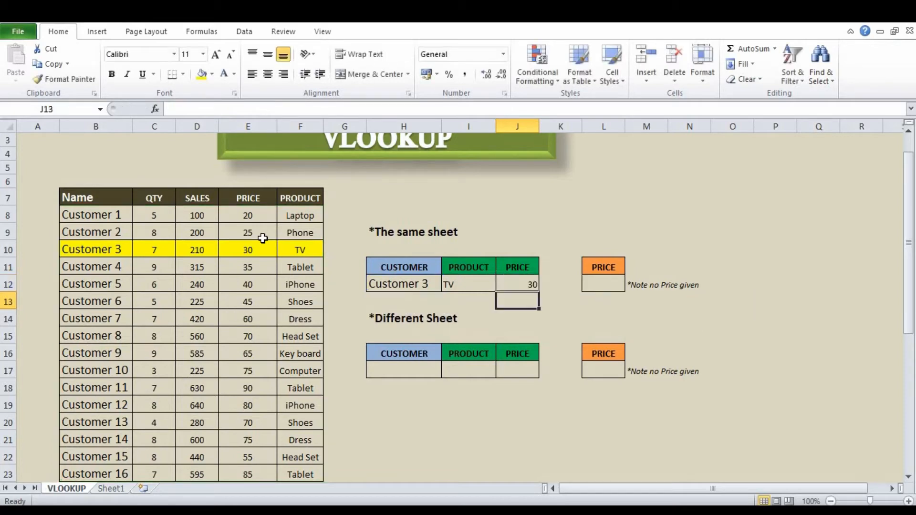
Examine the PRICE and neighbouring values in the Customer 3 row to check them against the lookup in J12.
key("Up")
key("Left")
key("Left")
key("Left")
key("Left")
key("Up")
key("Up")
key("Left")
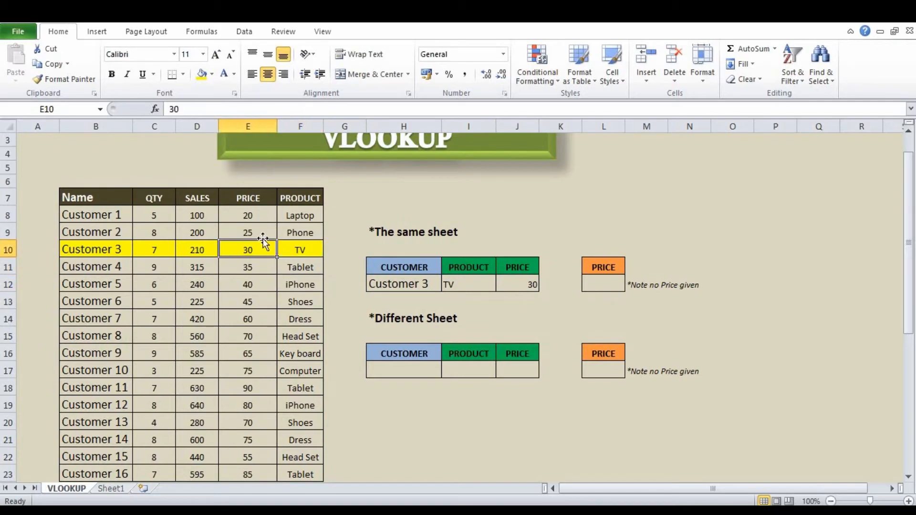
key("Left")
key("Left")
Center the contents of the same-sheet lookup cells H12:J12 horizontally.
key("Right")
key("Right")
key("Right")
key("Right")
key("Right")
key("Right")
key("Down")
key("Down")
key("Left")
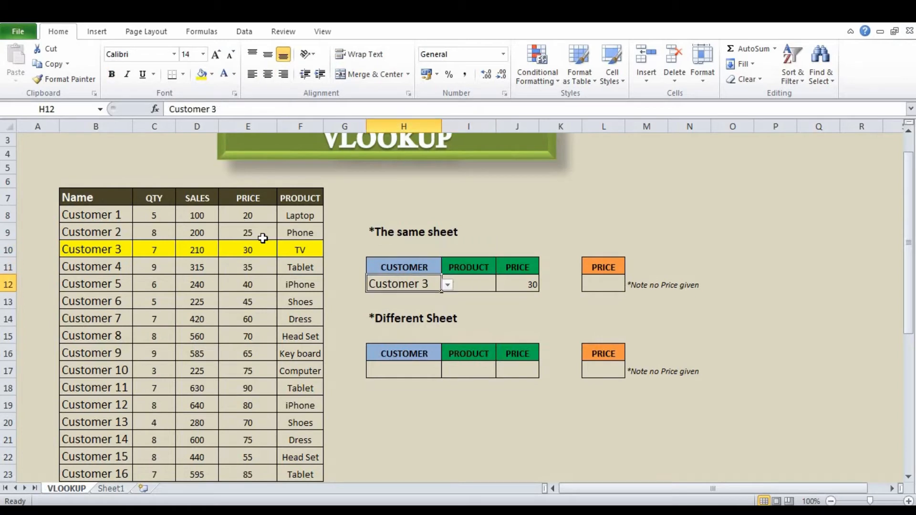
key("shift+Right")
key("shift+Right")
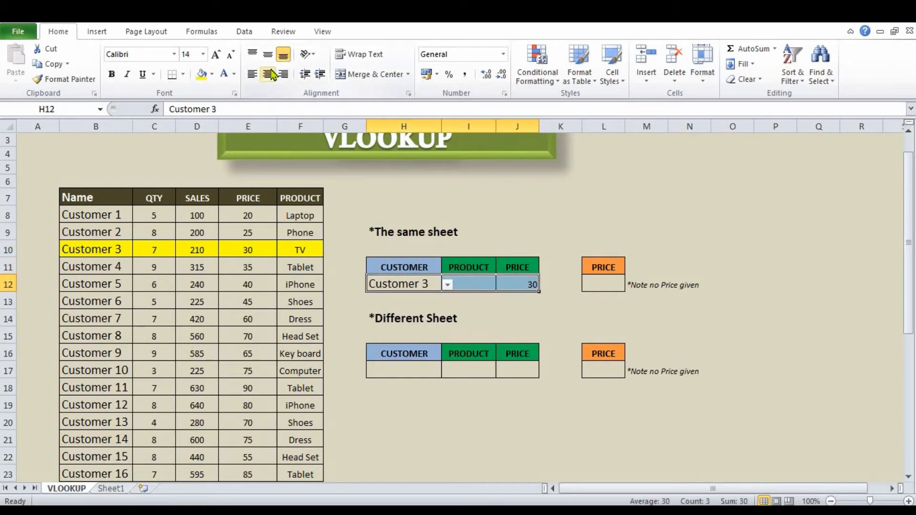
left_click(270, 74)
Start a VLOOKUP formula in the separate PRICE cell L12 with H12 as the lookup value.
key("Right")
key("Right")
key("Right")
key("Right")
key("Right")
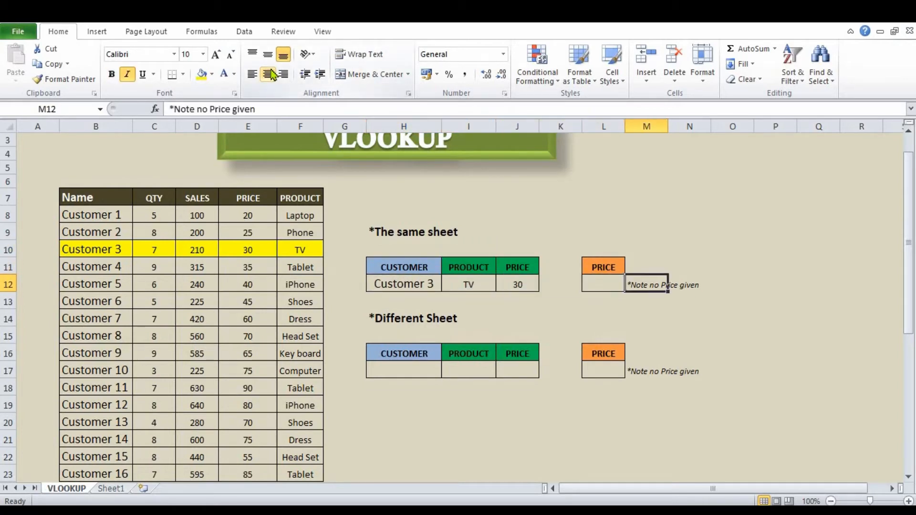
key("Left")
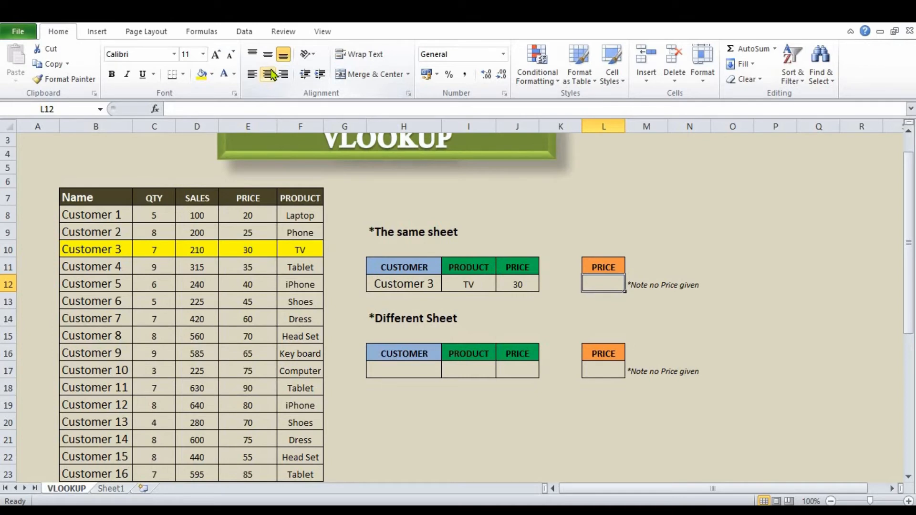
type("=vlook")
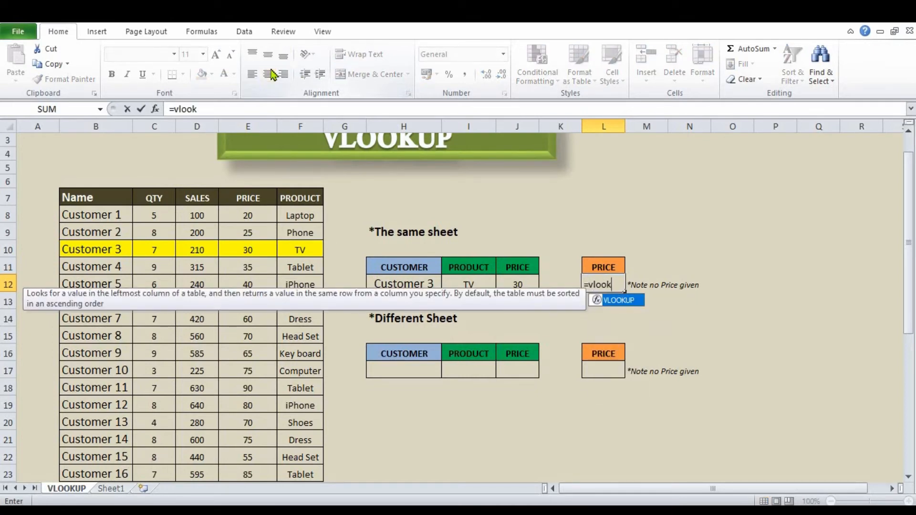
type("up(")
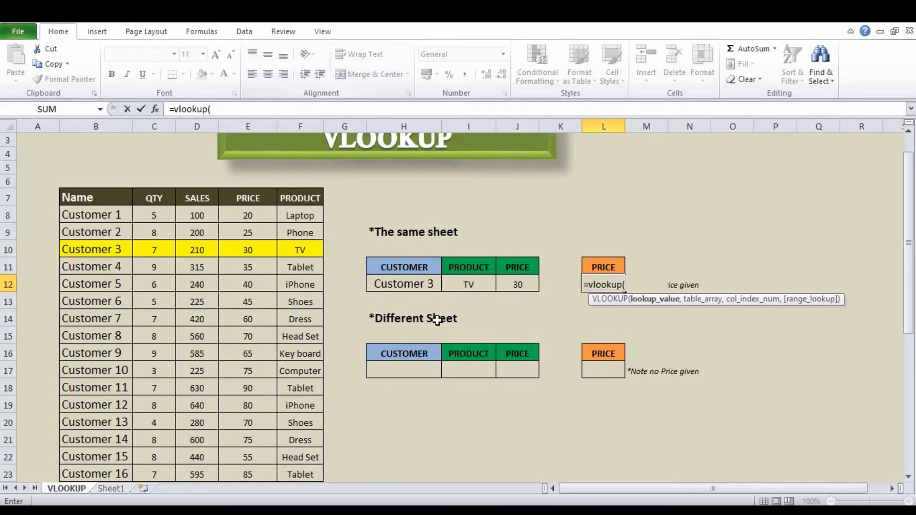
left_click(420, 286)
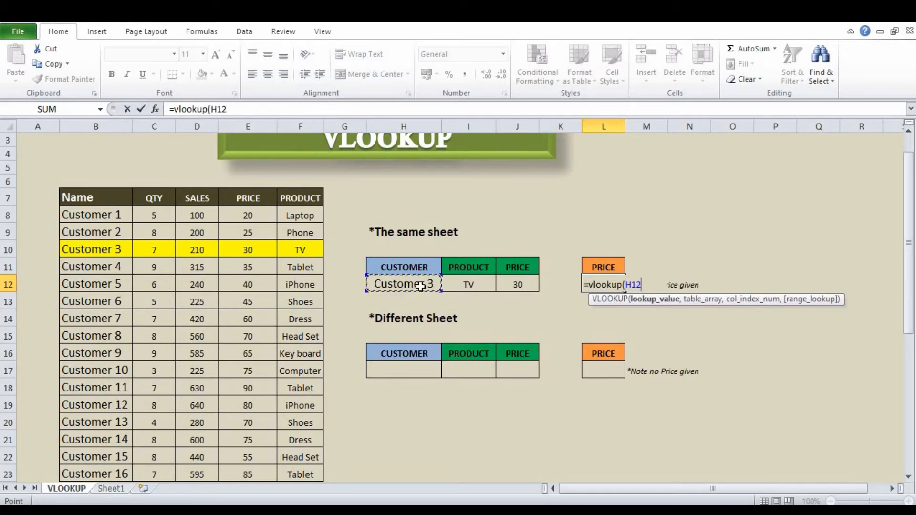
key("F8")
key("BackSpace")
key("BackSpace")
key("BackSpace")
key("BackSpace")
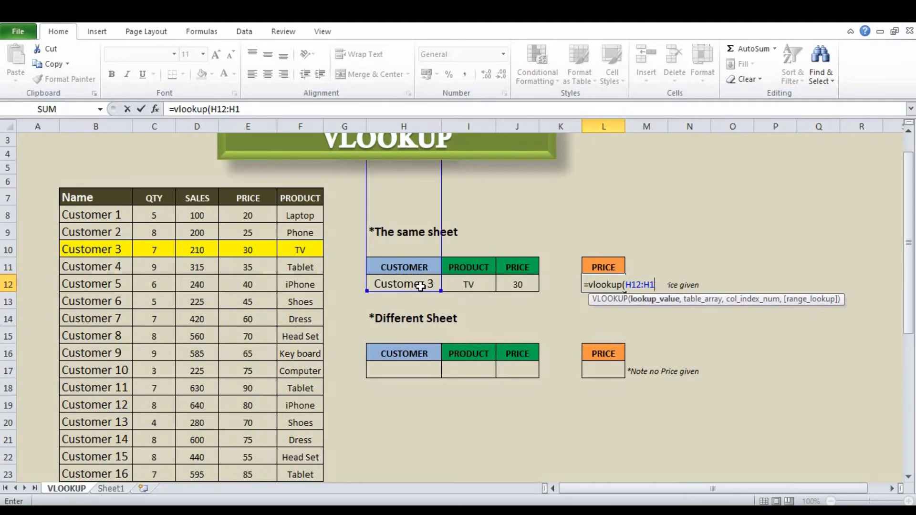
type(",")
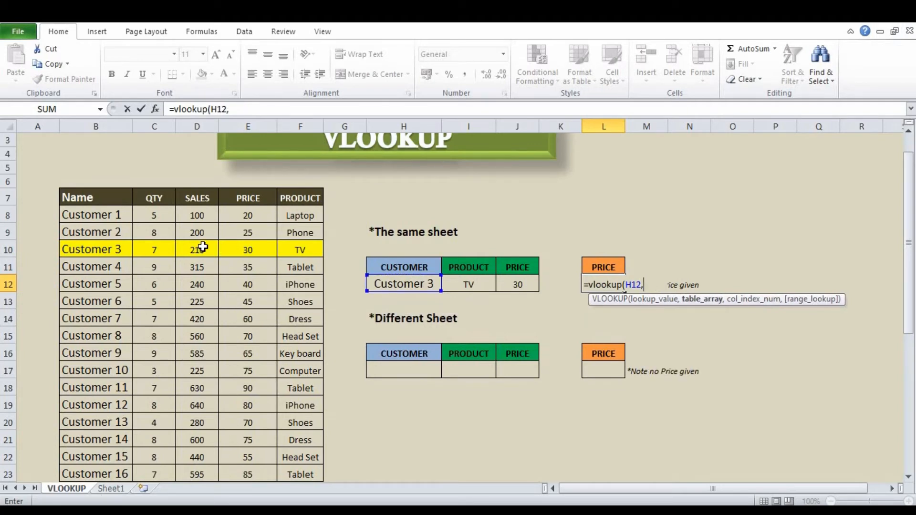
Complete the first lookup in L12 with table array B8:F23 and column index 3, followed by a division operator.
left_click_drag(93, 213, 305, 474)
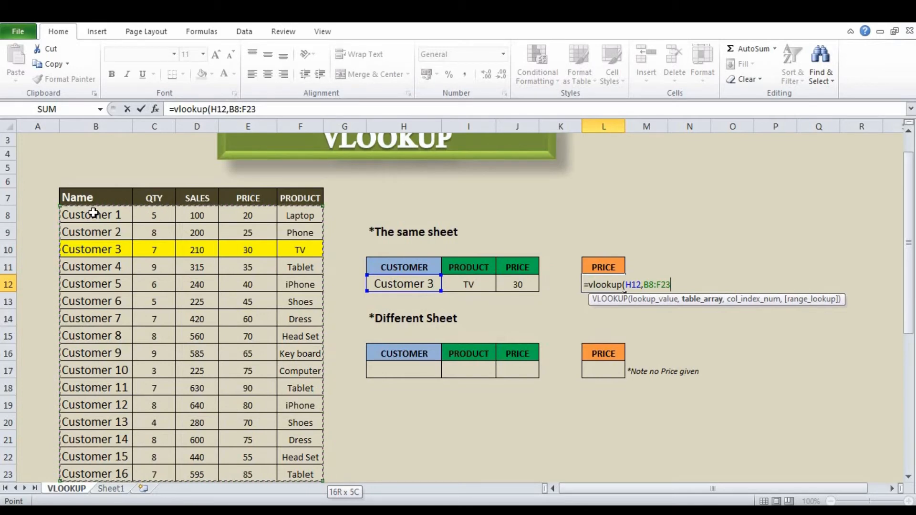
type(",")
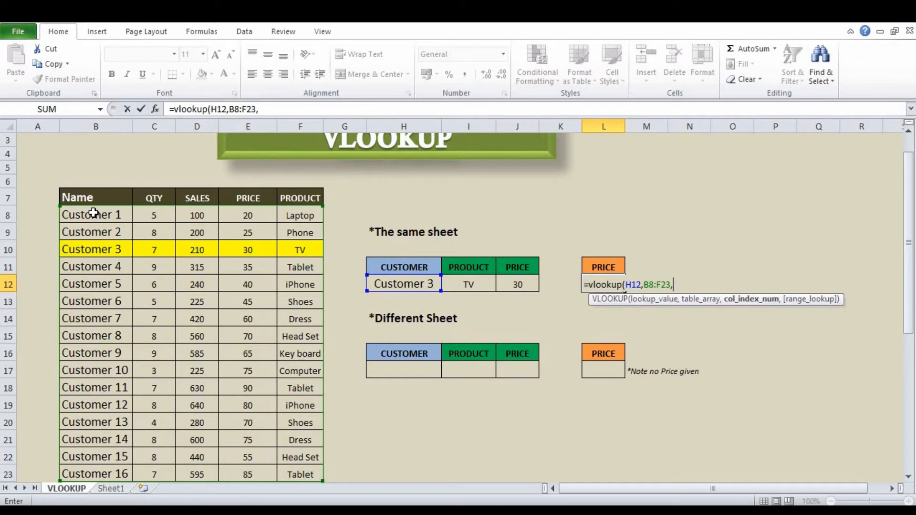
type("3)/")
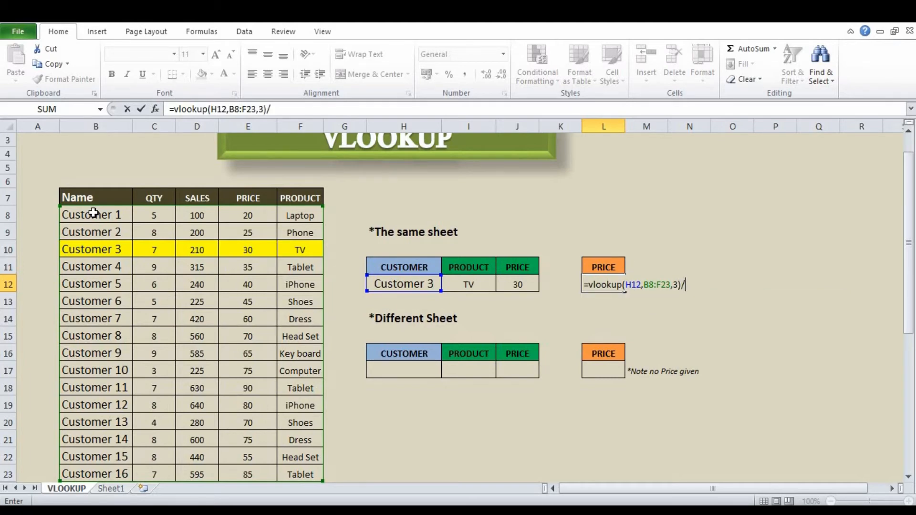
Finish the L12 formula by dividing by a second VLOOKUP of H12 in B8:F23 with column index 2 and 0 for an exact match.
type("vlooku")
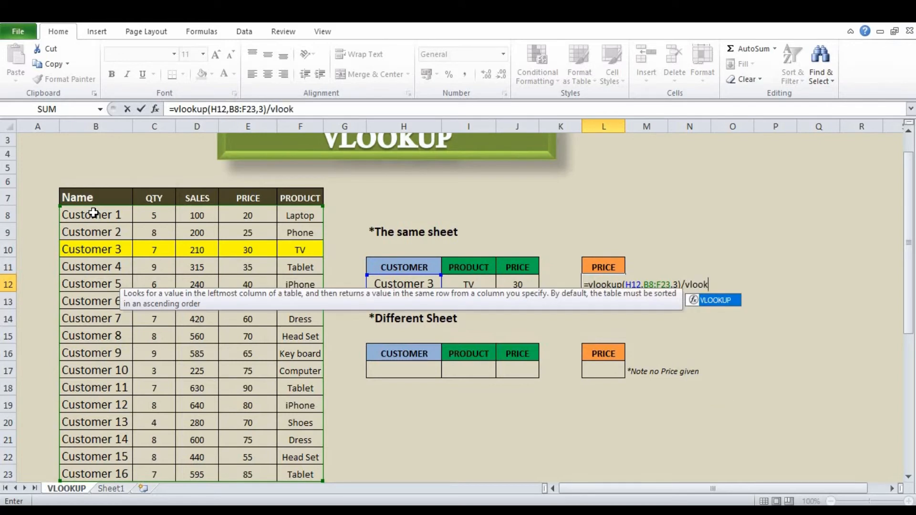
type("p(")
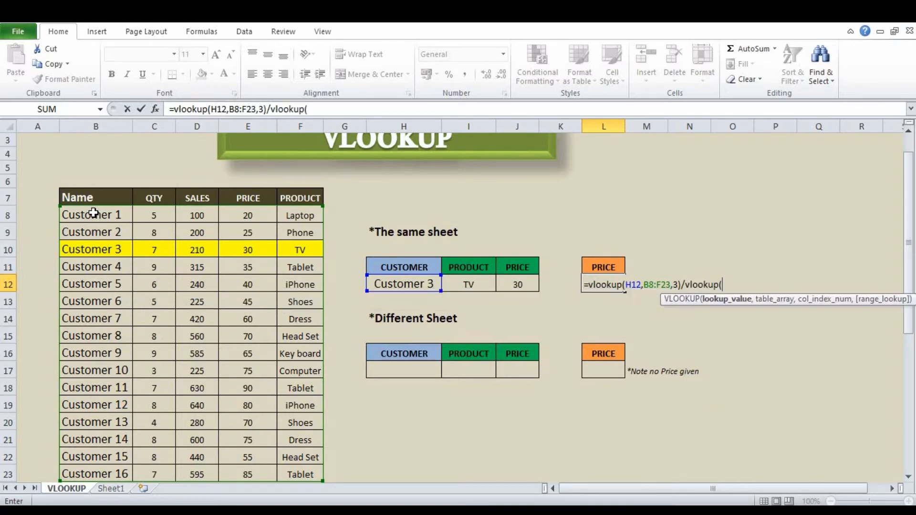
left_click(391, 287)
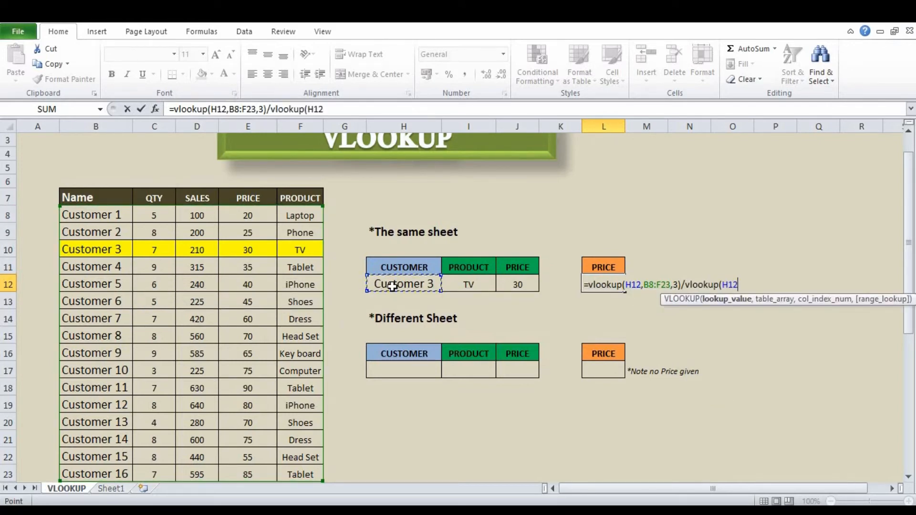
type(",")
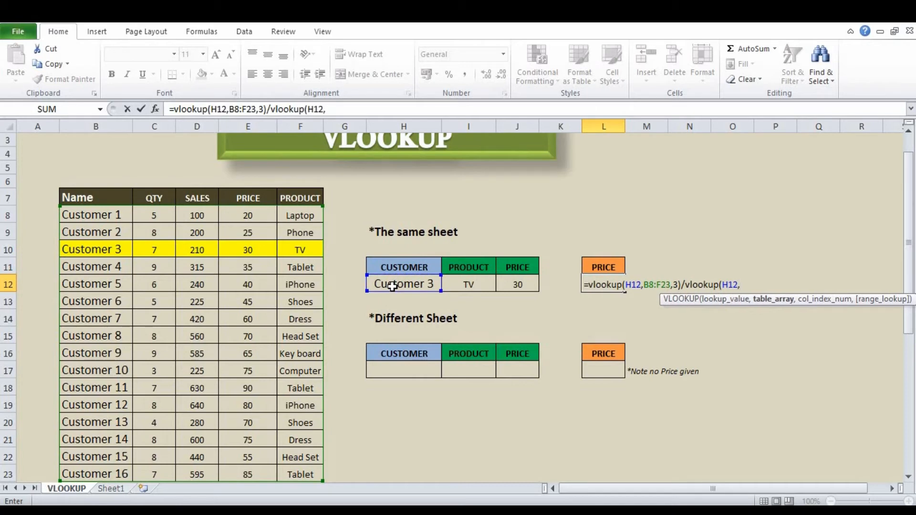
left_click(111, 218)
key("shift+Right")
key("shift+Right")
key("shift+Right")
key("shift+Right")
key("ctrl+shift+Down")
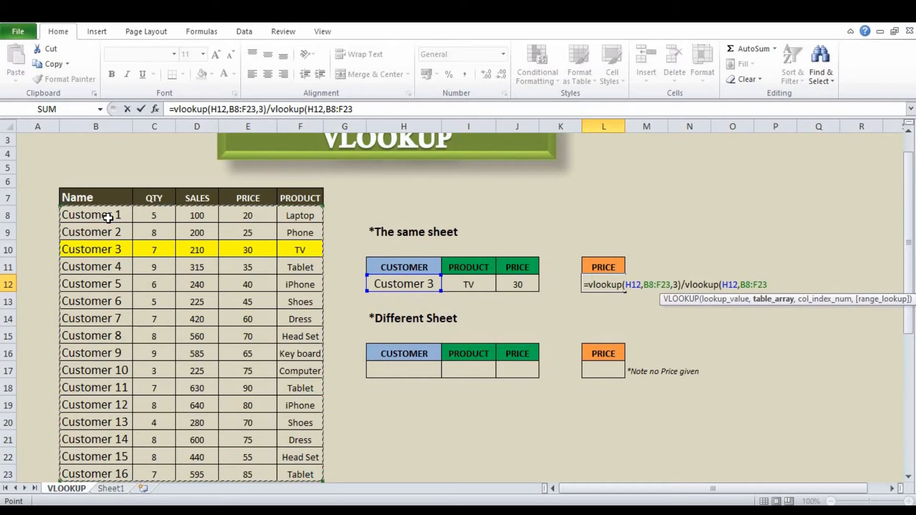
type(",2,0)")
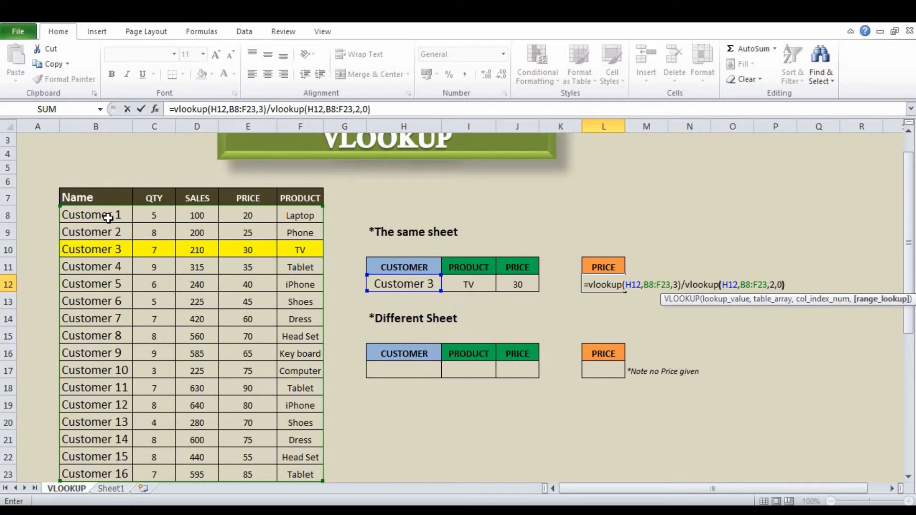
key("Return")
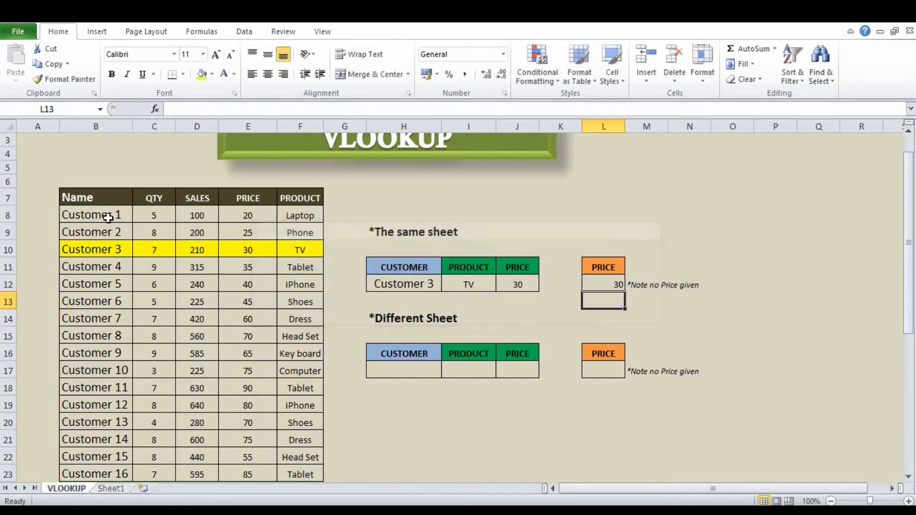
key("Up")
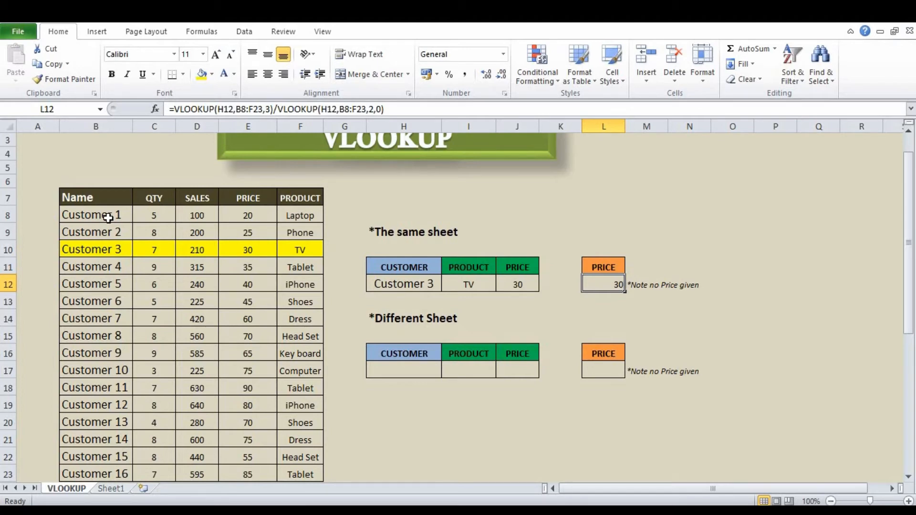
Choose Customer 3 from the validation list in the Different Sheet cell H17 and select its PRODUCT cell I17.
key("Left")
key("Left")
key("Left")
key("Down")
key("Down")
key("Down")
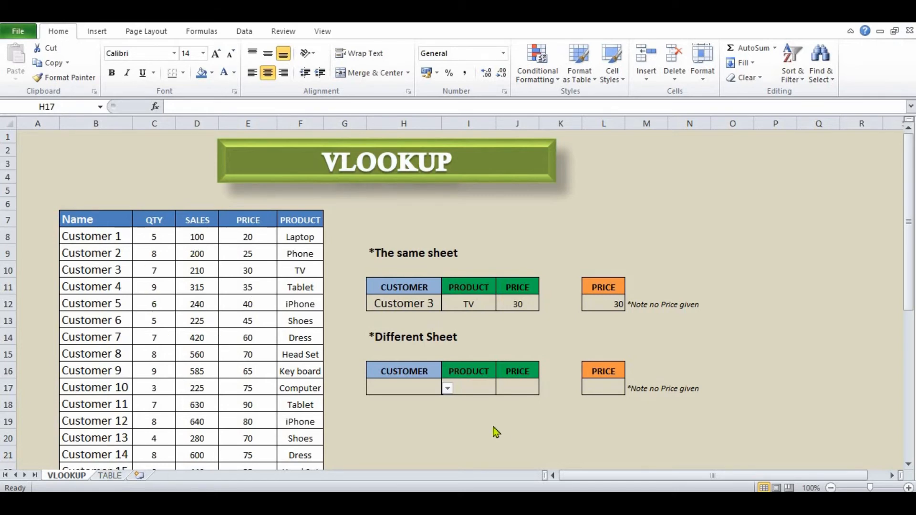
left_click(443, 388)
left_click(447, 390)
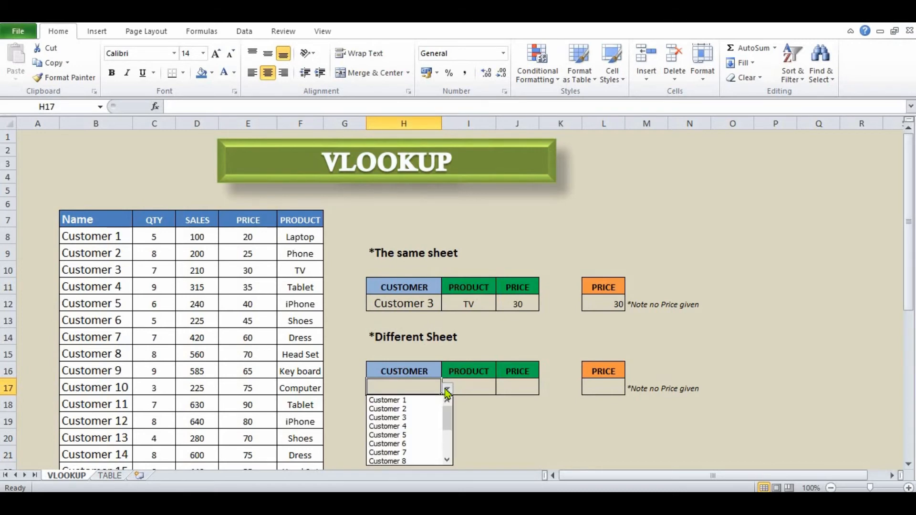
left_click(425, 419)
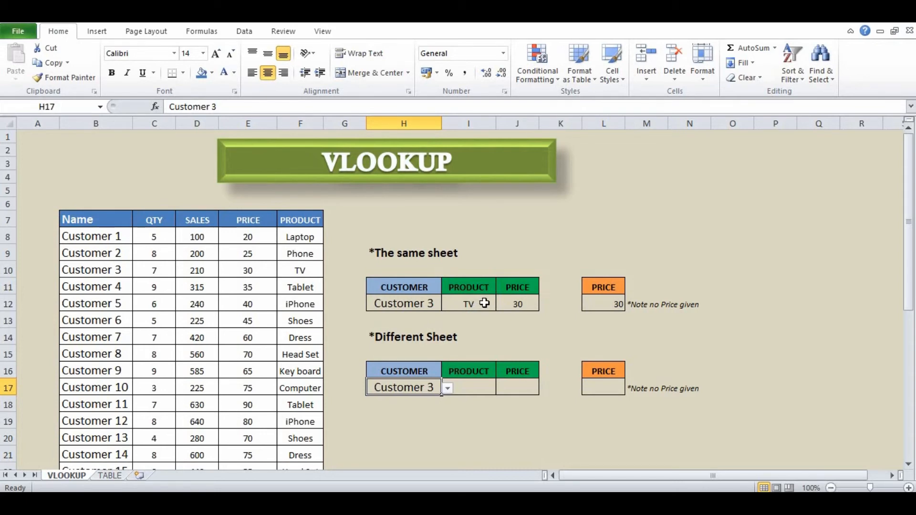
left_click(471, 389)
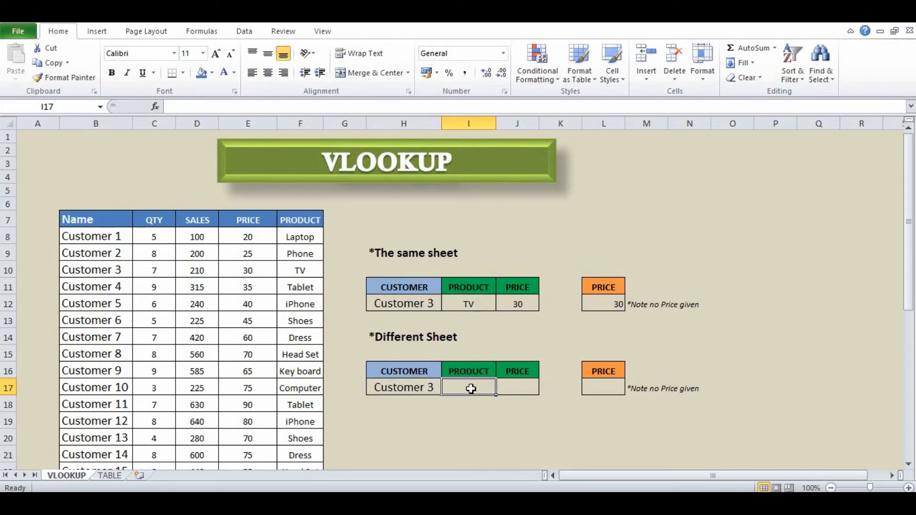
Start a VLOOKUP formula in the Different Sheet PRODUCT cell I17 with H17 as the lookup value.
type("=VL")
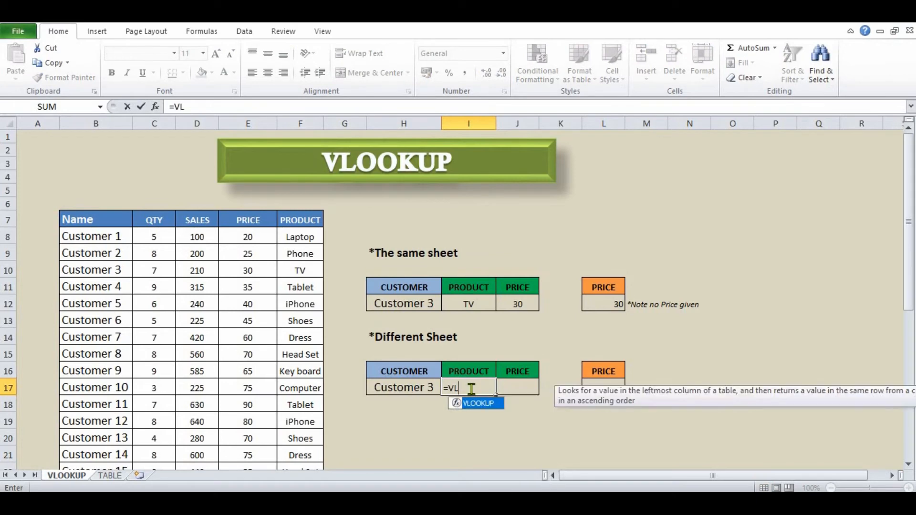
type("OOKUP")
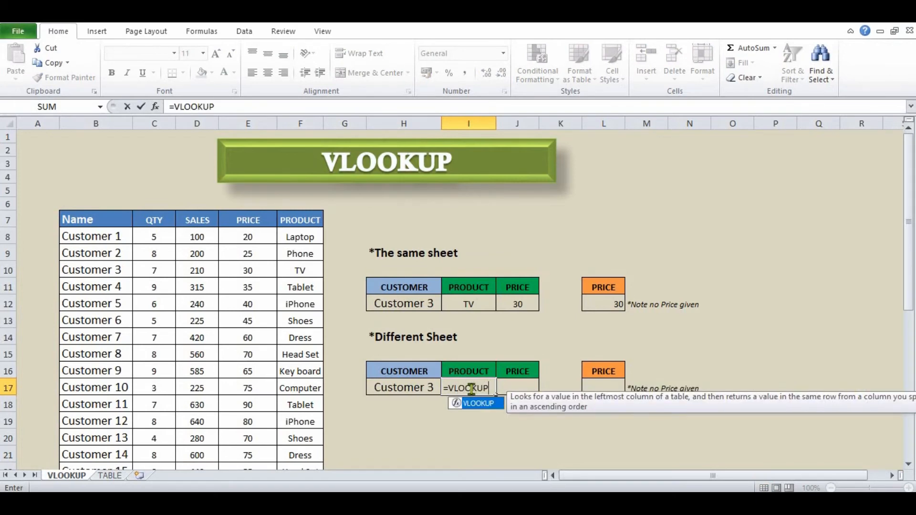
type("(")
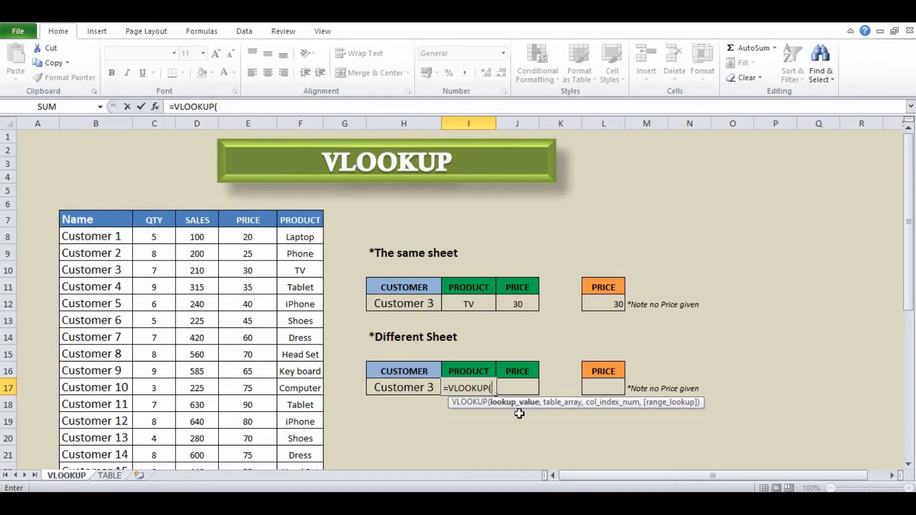
left_click(422, 383)
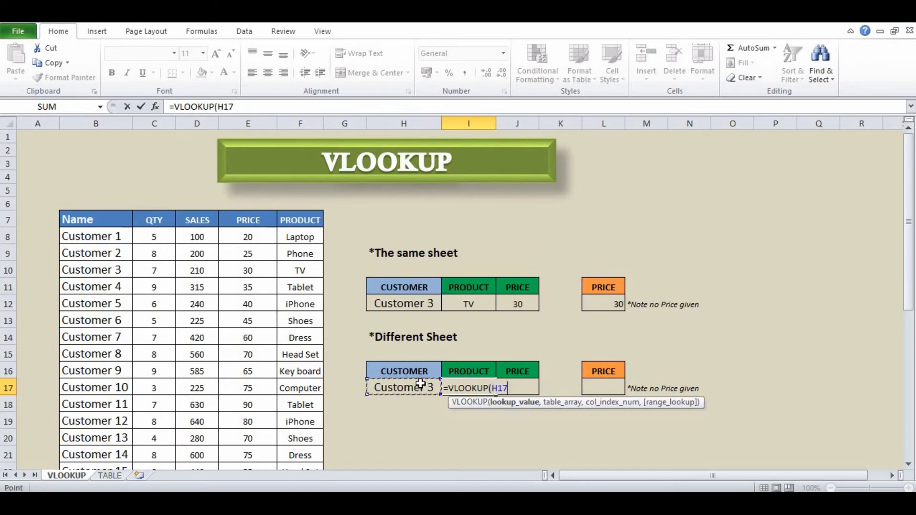
type(",")
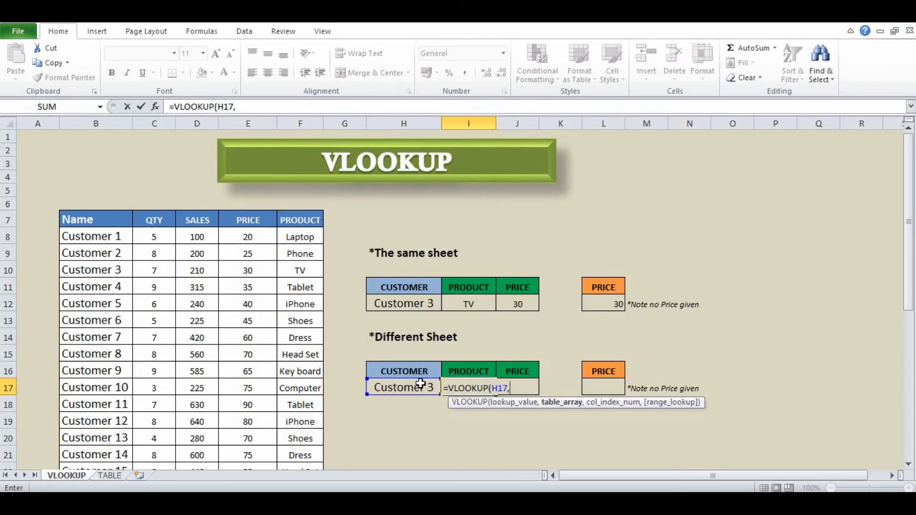
Set the table array of the I17 formula to range A6:E21 on the TABLE sheet.
left_click(111, 477)
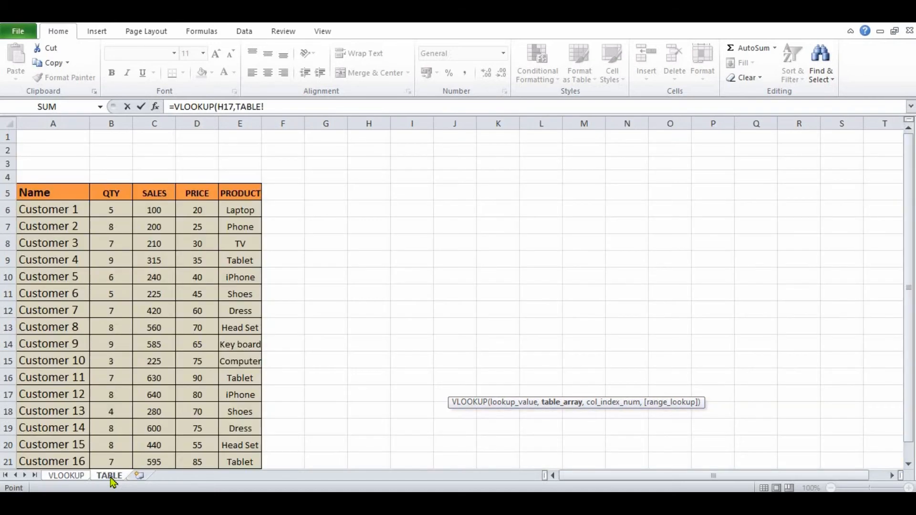
left_click(42, 208)
key("shift+Right")
key("shift+Right")
key("shift+Right")
key("shift+Right")
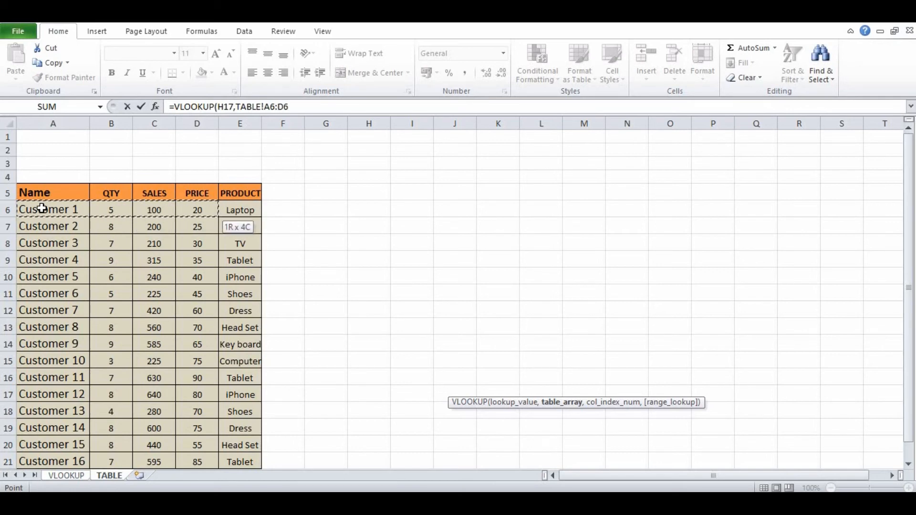
key("ctrl+shift+Down")
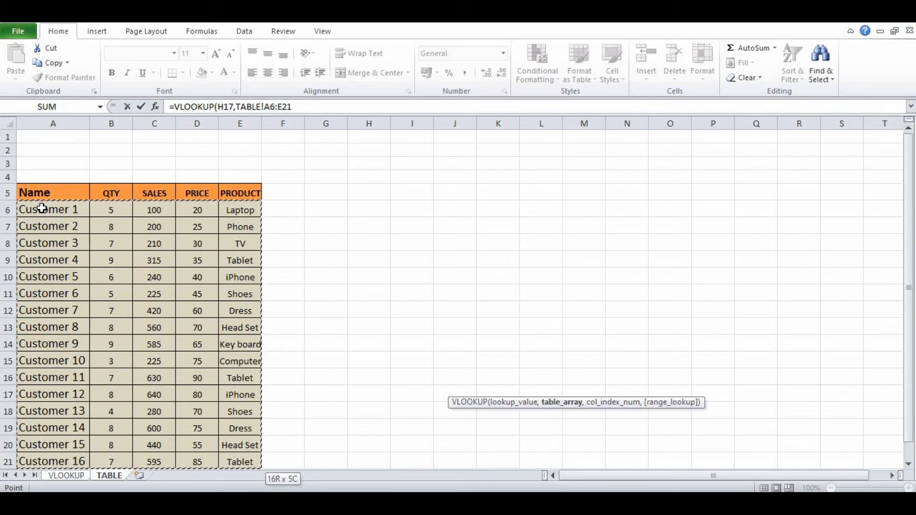
Finish the I17 formula with column index 5 and FALSE for an exact match.
type(",")
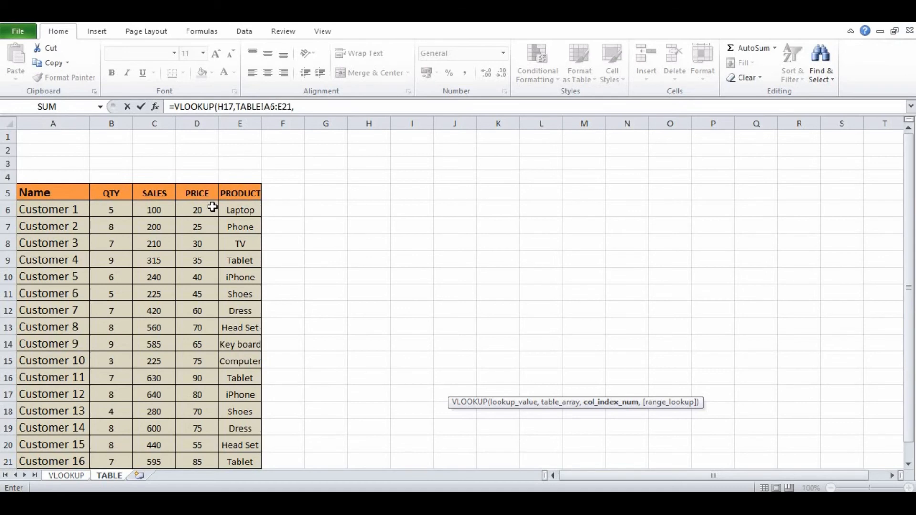
type("5,")
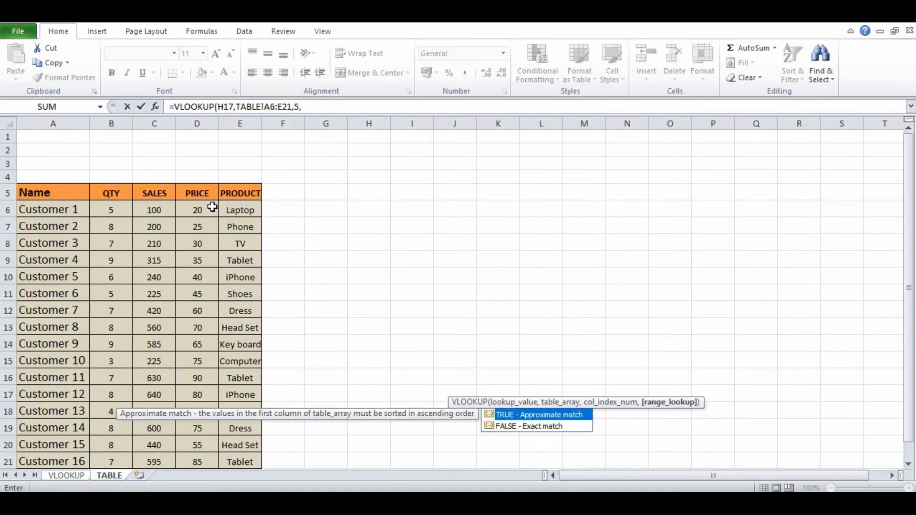
type("fA")
key("BackSpace")
key("BackSpace")
type("FALSE)")
key("Return")
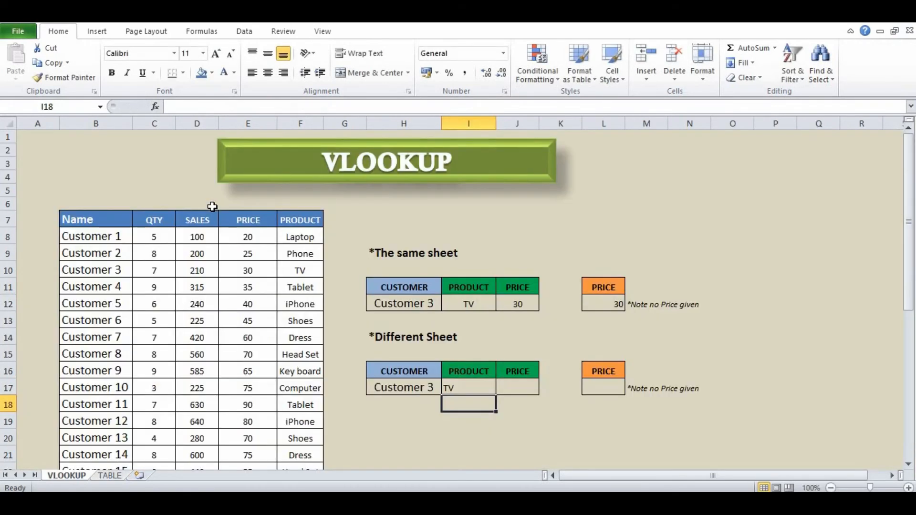
Center the contents of cells H17:J17 in the Different Sheet table horizontally.
key("Up")
key("Left")
key("shift+Right")
key("shift+Right")
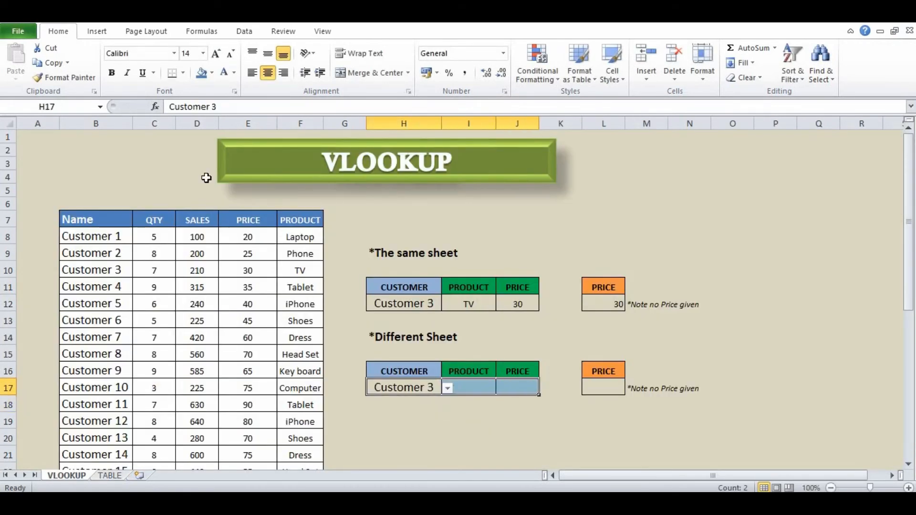
left_click(271, 72)
left_click(272, 73)
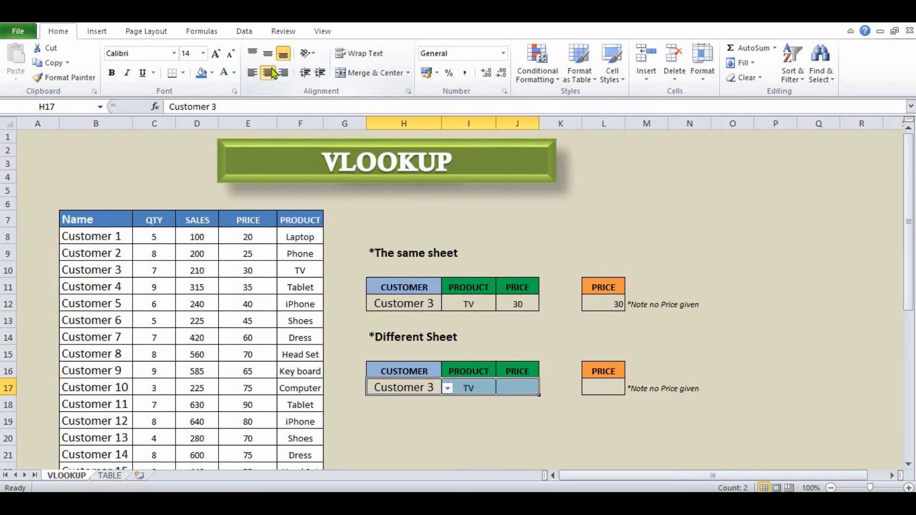
key("Down")
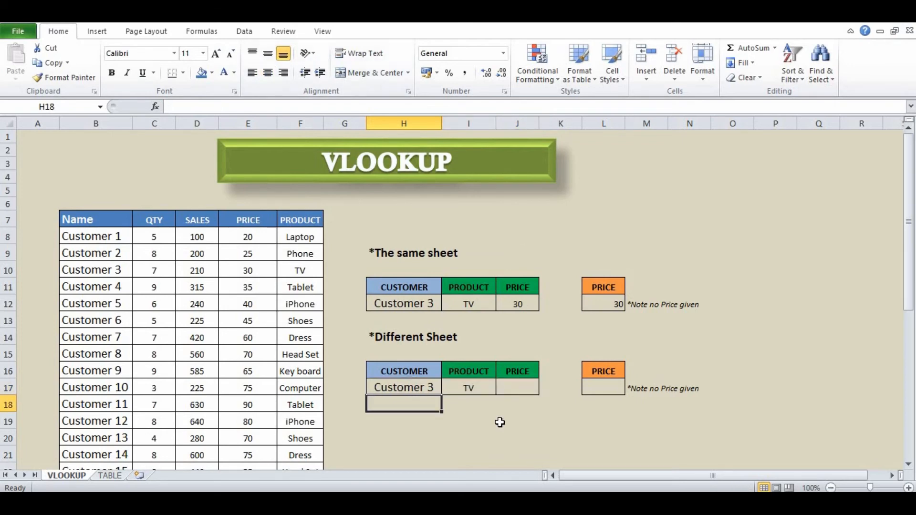
Start a VLOOKUP formula in the Different Sheet PRICE cell J17 with H17 as the lookup value.
left_click(519, 398)
key("Up")
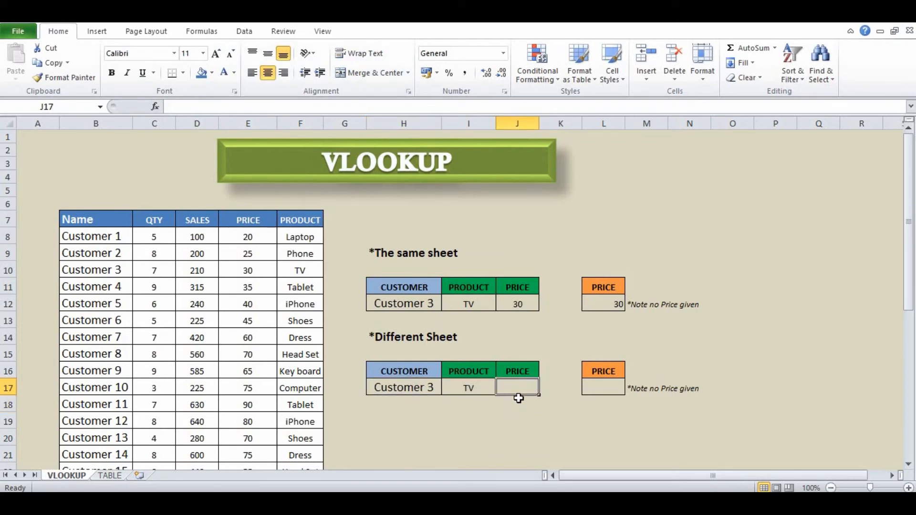
type("=VLLOKUP")
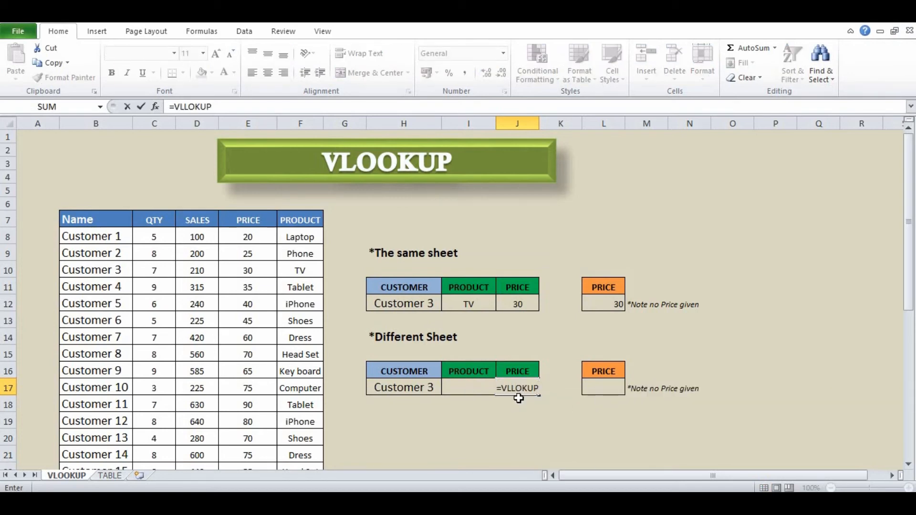
key("BackSpace")
key("BackSpace")
key("BackSpace")
key("BackSpace")
type("OOK")
key("BackSpace")
key("BackSpace")
key("BackSpace")
key("BackSpace")
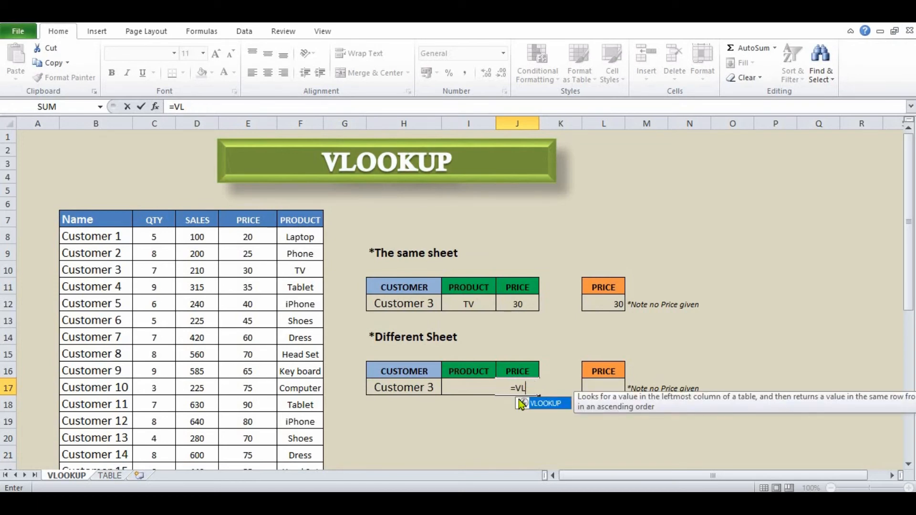
type("OOKUP")
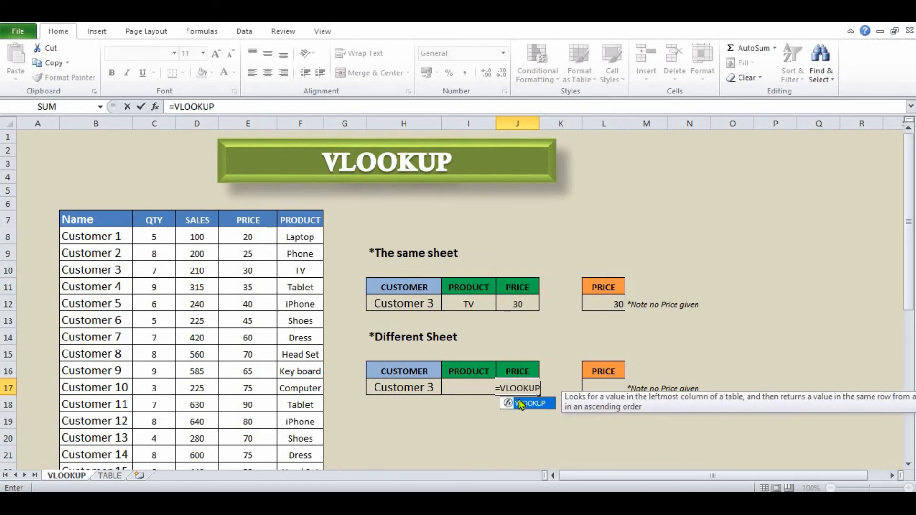
double_click(521, 405)
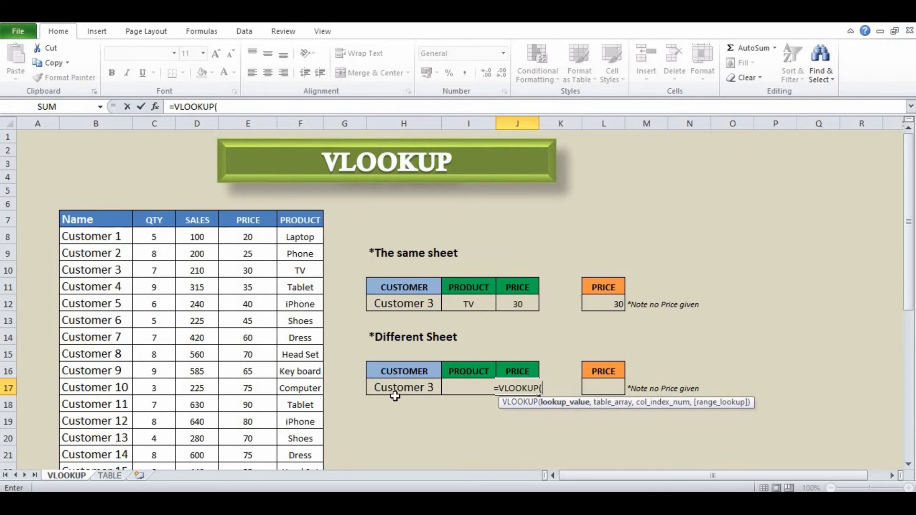
left_click(401, 392)
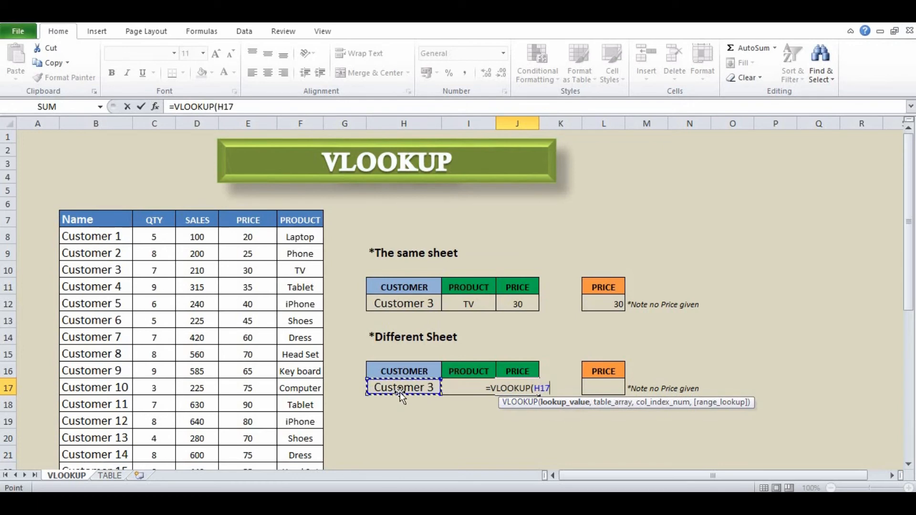
type(",")
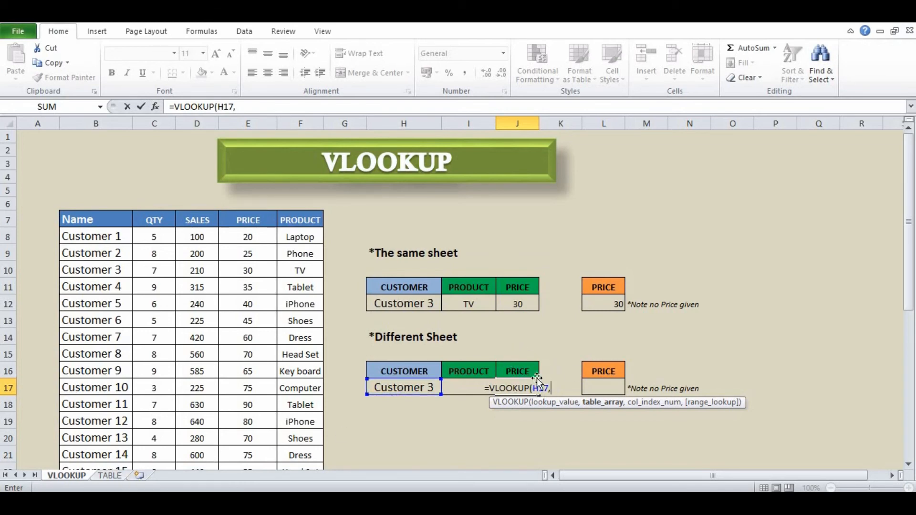
Set the table array of the J17 formula to range A6:E21 on the TABLE sheet.
left_click(109, 476)
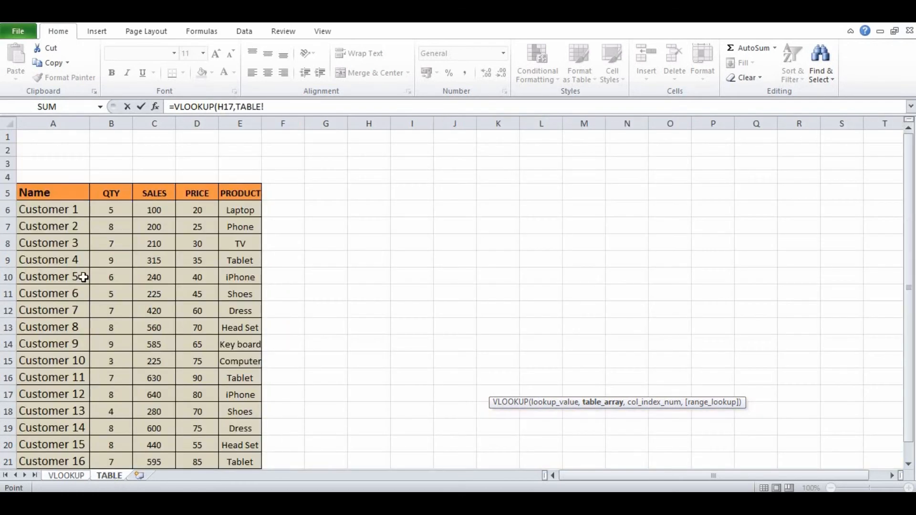
left_click(57, 208)
key("shift+Right")
key("shift+Right")
key("shift+Right")
key("shift+Right")
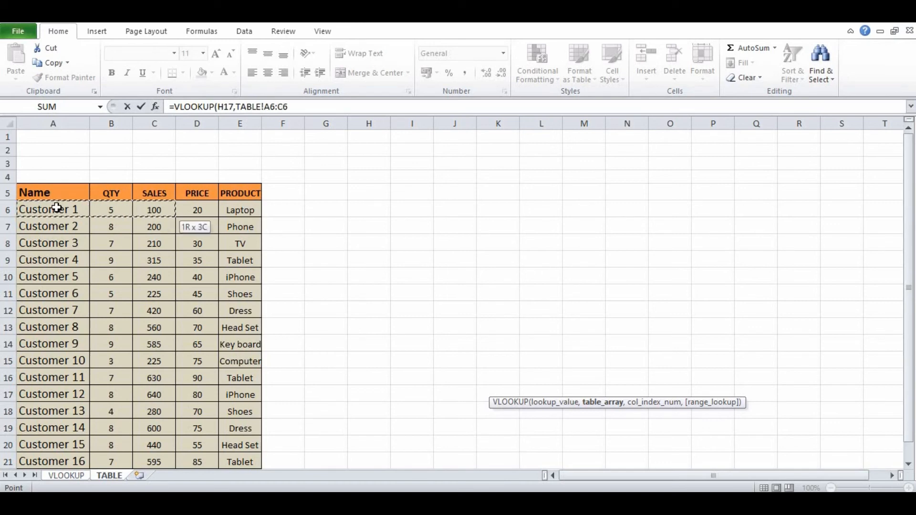
key("ctrl+shift+Down")
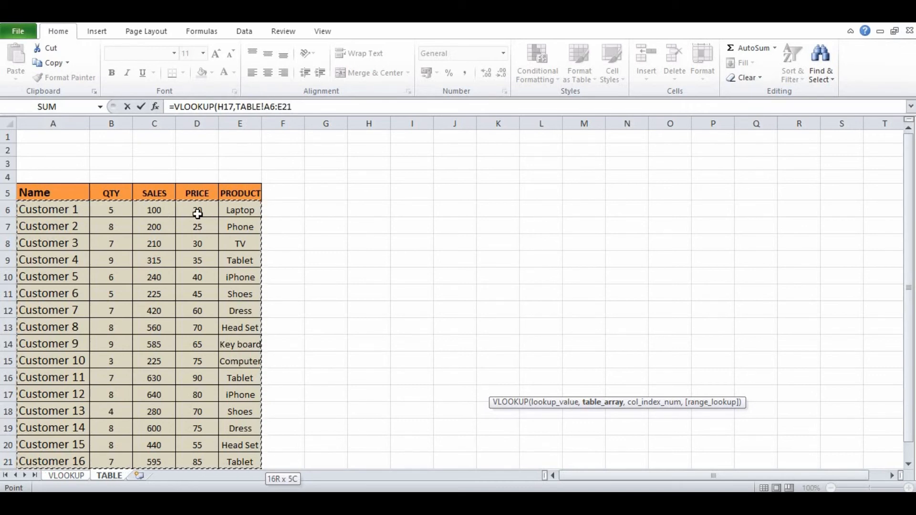
Finish the J17 formula with column index 4 and FALSE for an exact match, and reselect the cell.
type(",4,")
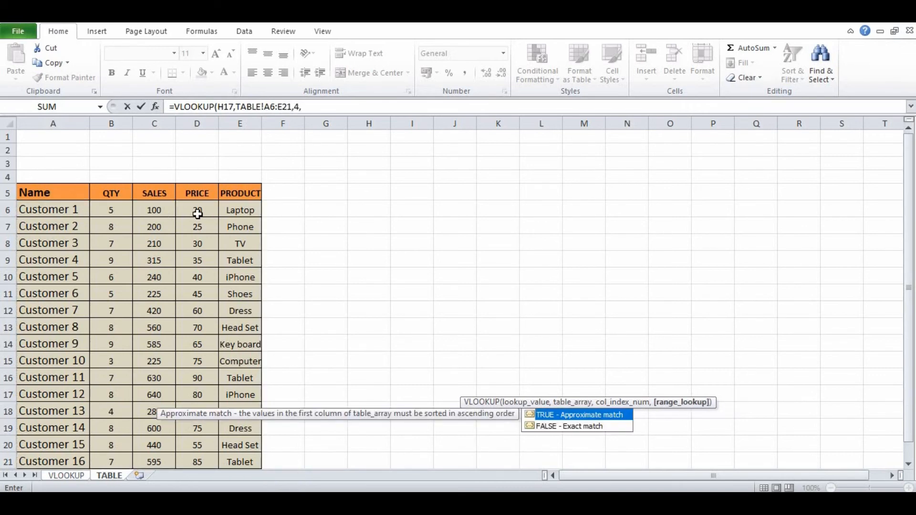
type("FALSE")
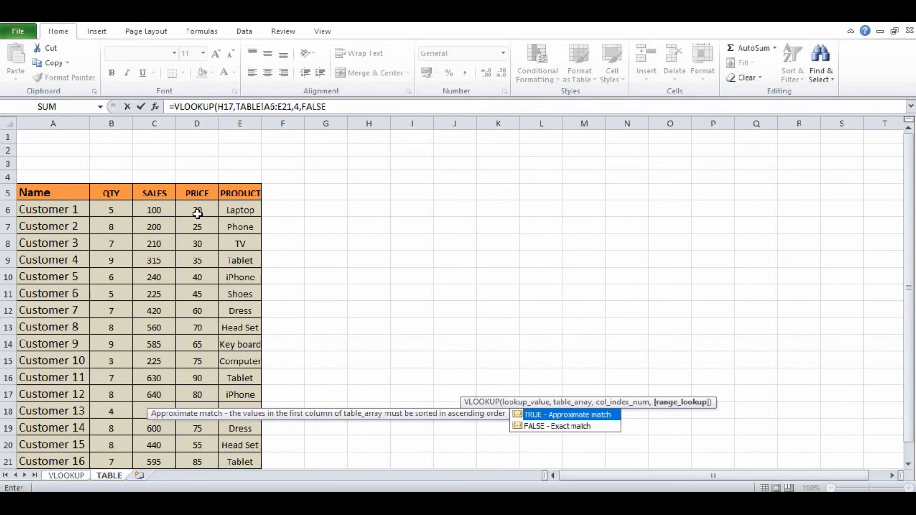
type(")")
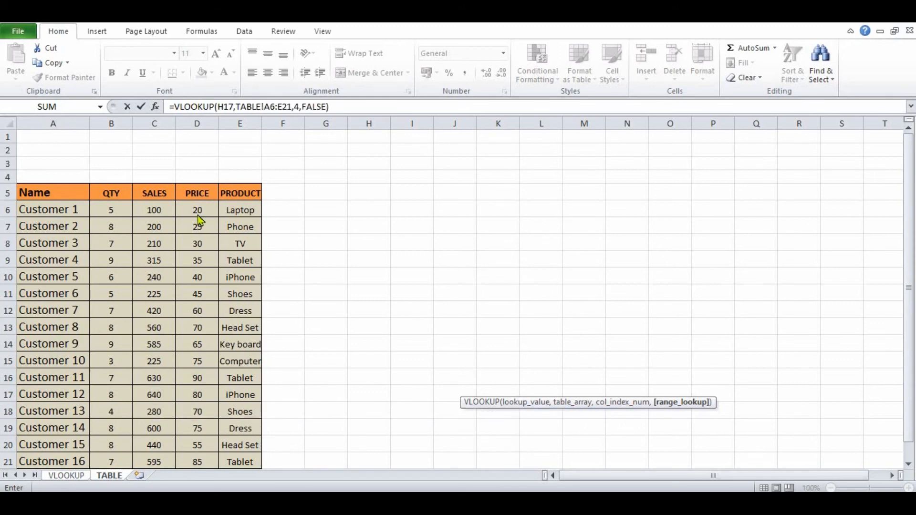
key("Return")
key("Up")
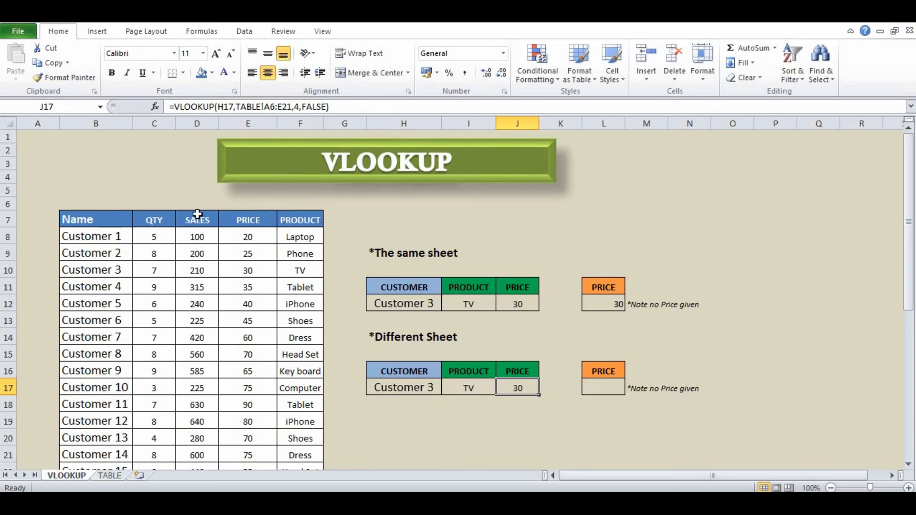
key("Up")
key("Up")
key("Up")
key("Up")
key("Up")
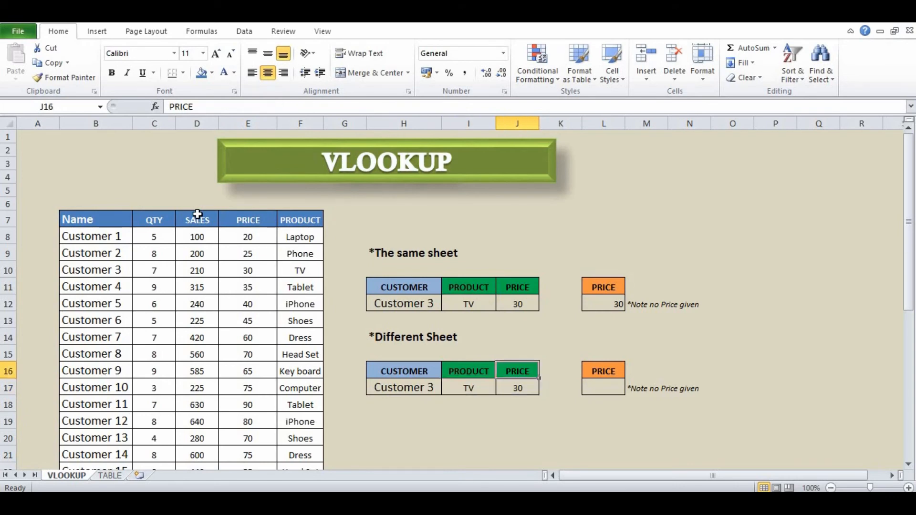
key("Down")
key("Down")
key("Down")
key("Down")
key("Down")
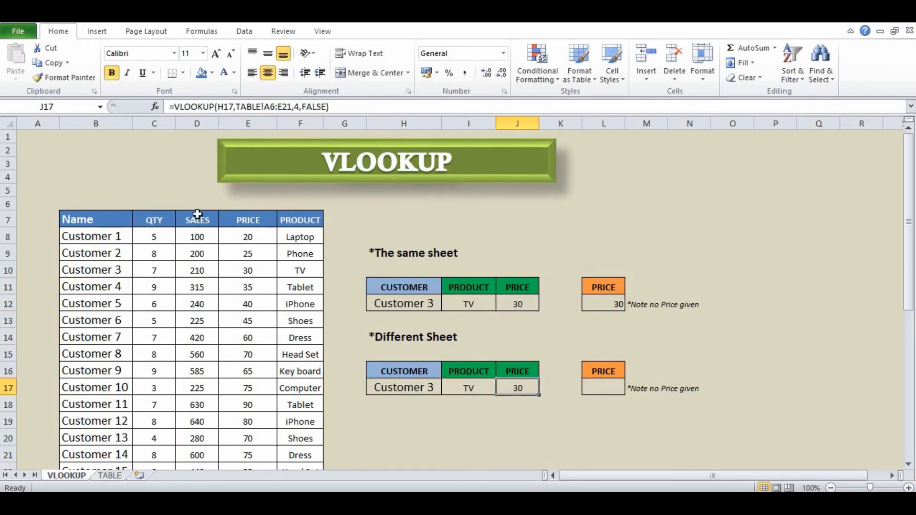
Start a VLOOKUP formula in the separate Different Sheet PRICE cell L17 with H17 as the lookup value.
key("Right")
key("Right")
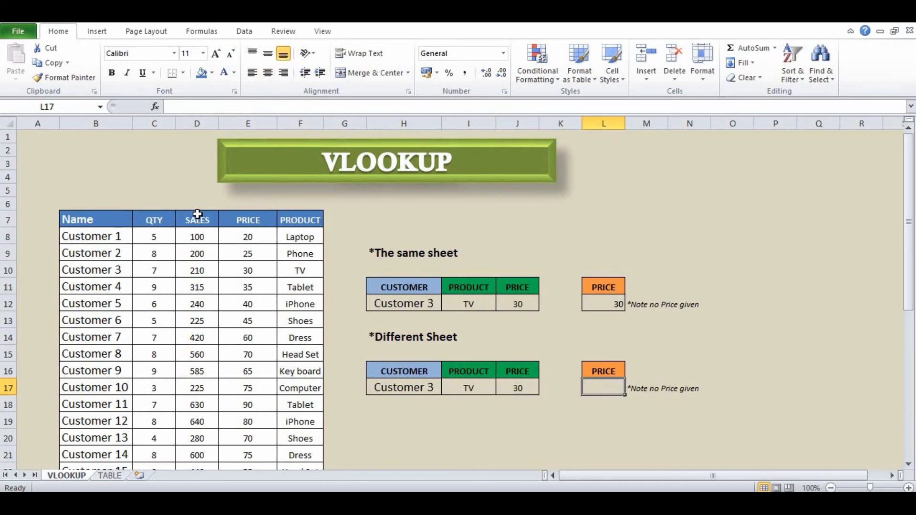
type("=VL")
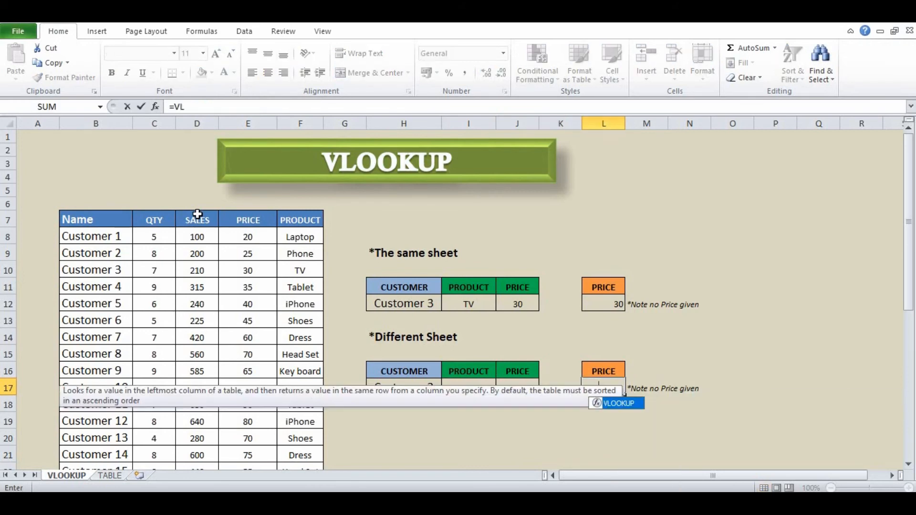
type("OOKUP")
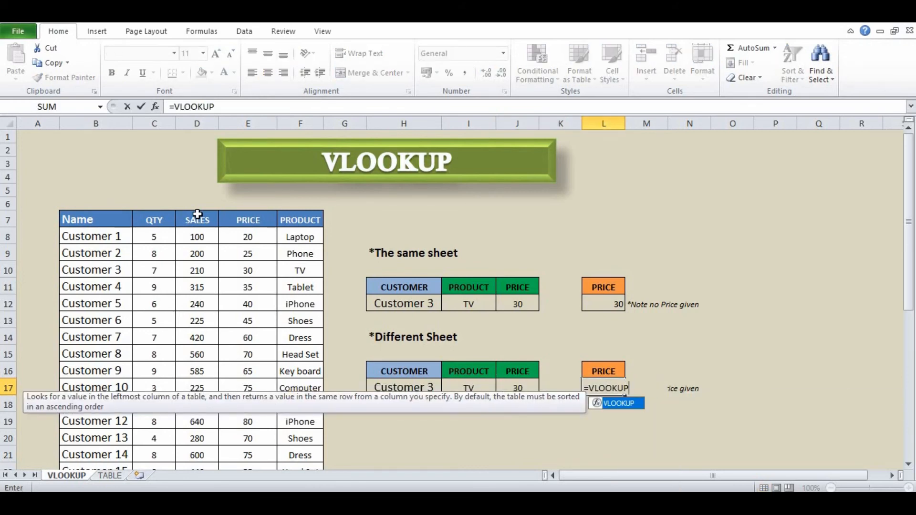
type("(")
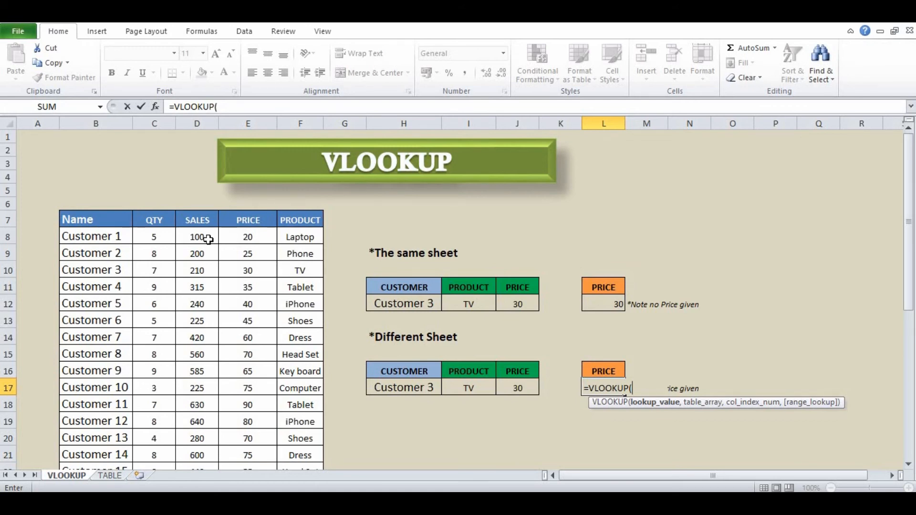
left_click(394, 394)
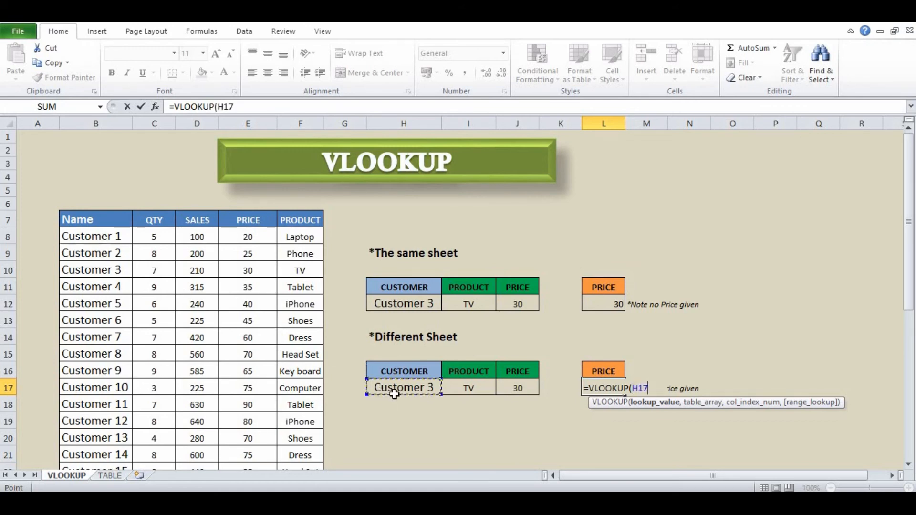
Set the table array of the L17 formula to range A6:E21 on the TABLE sheet.
type(",")
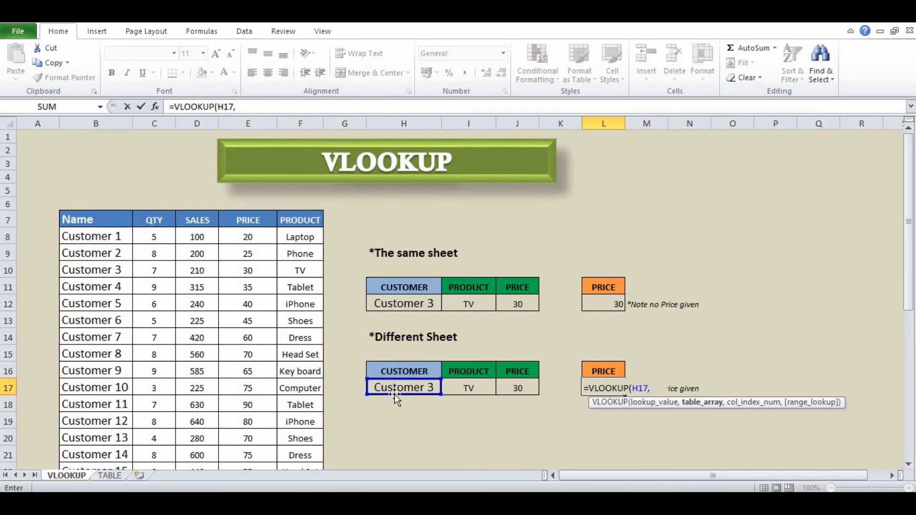
left_click(110, 477)
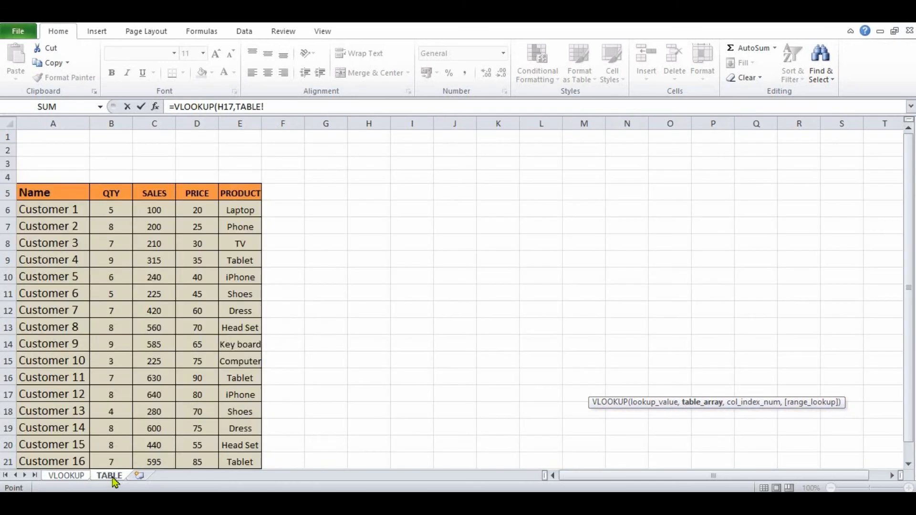
left_click_drag(51, 210, 197, 210)
key("shift+Right")
key("ctrl+shift+Down")
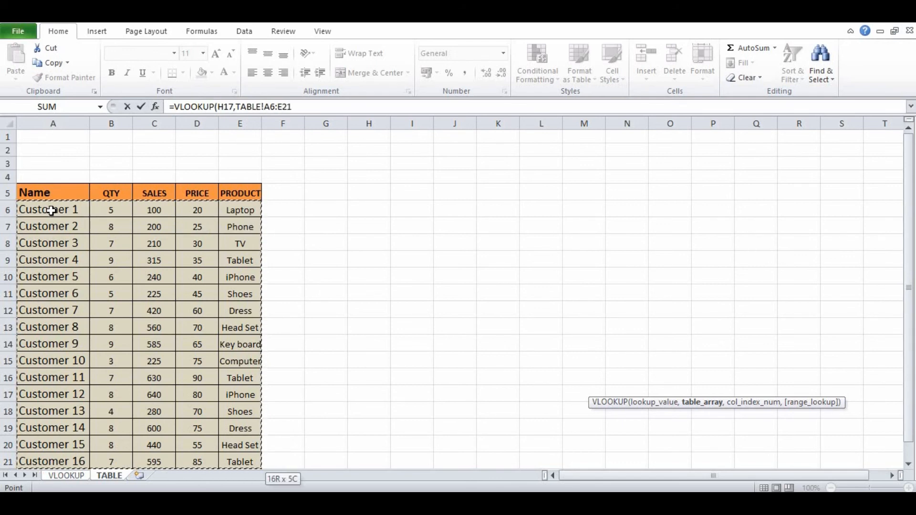
type(",")
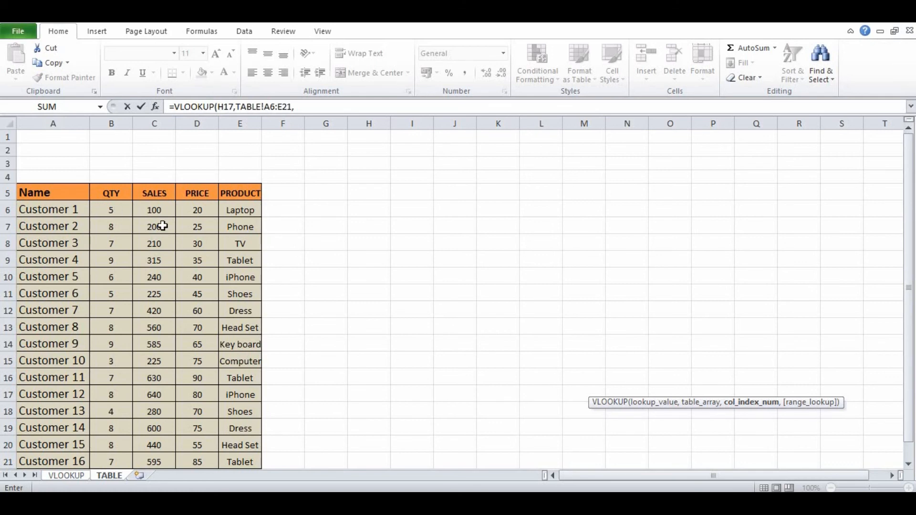
Close the first VLOOKUP with column index 3 and divide it by a second VLOOKUP with H17 as the lookup value.
type("3)/")
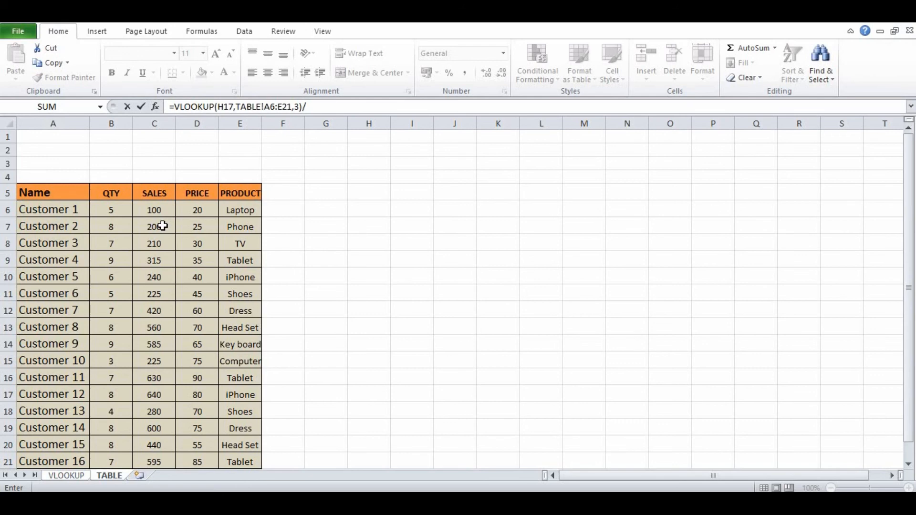
type("VLOOKUP(")
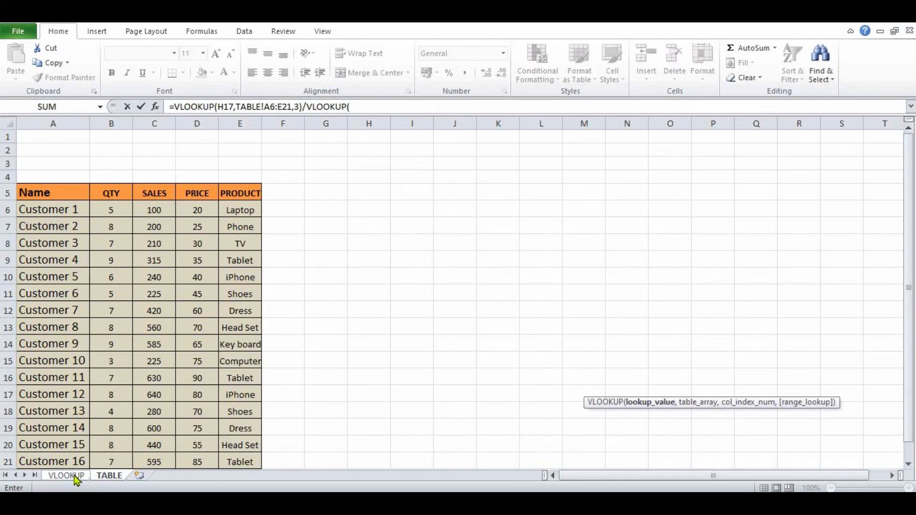
type("h")
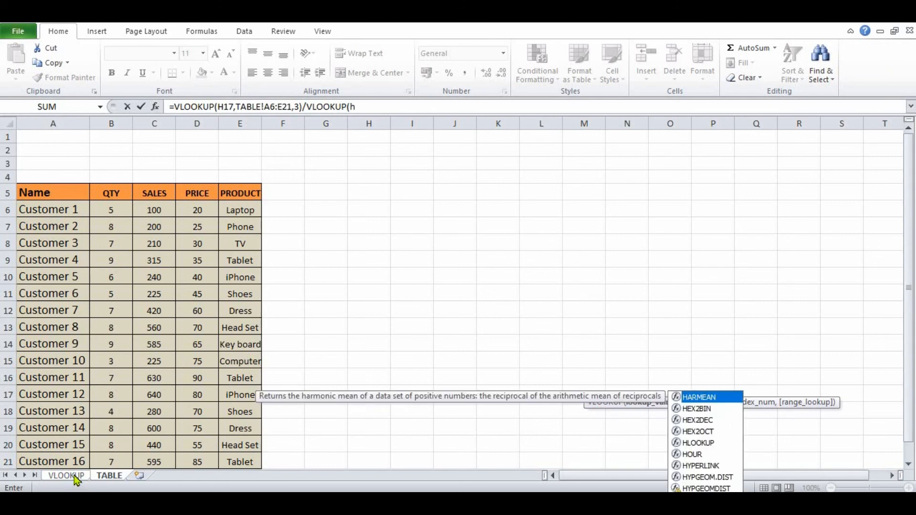
key("BackSpace")
type("H17")
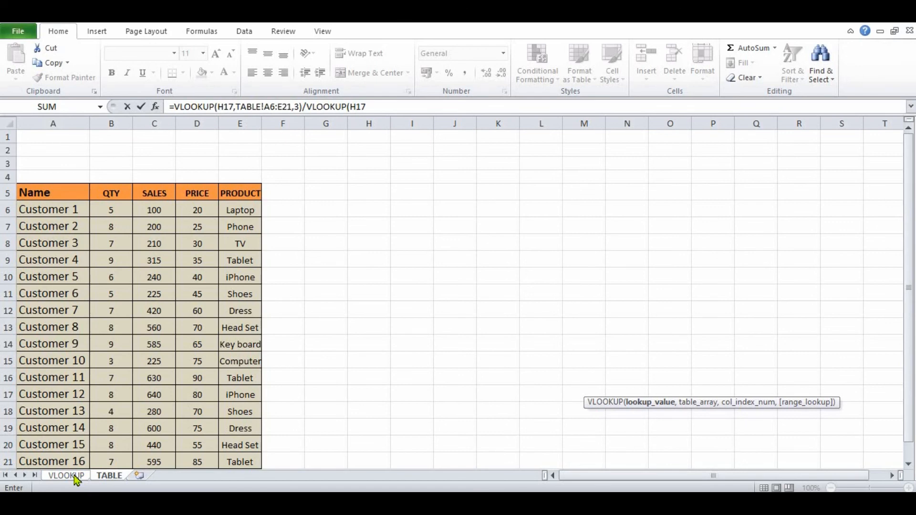
type(",")
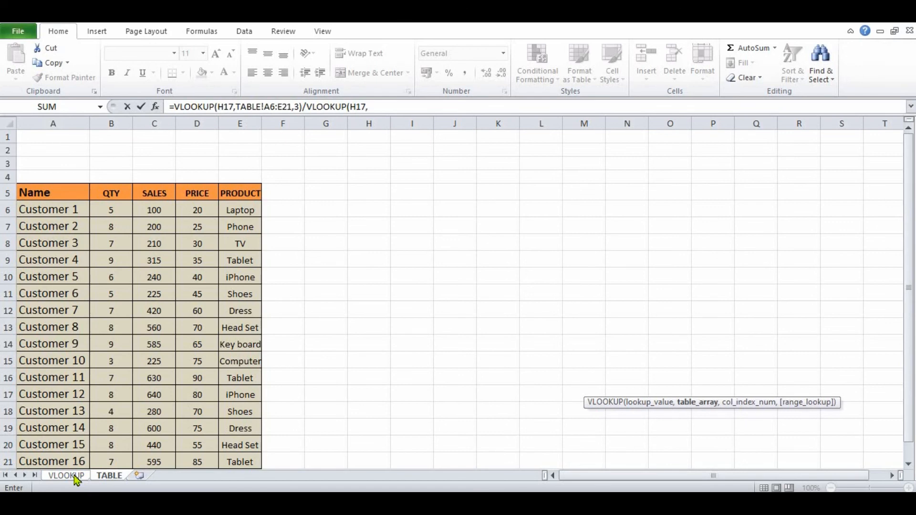
Set the table array of the second VLOOKUP in the L17 formula to range A6:E21 on the TABLE sheet.
left_click(59, 212)
key("shift+Right")
key("shift+Right")
key("shift+Right")
key("shift+Right")
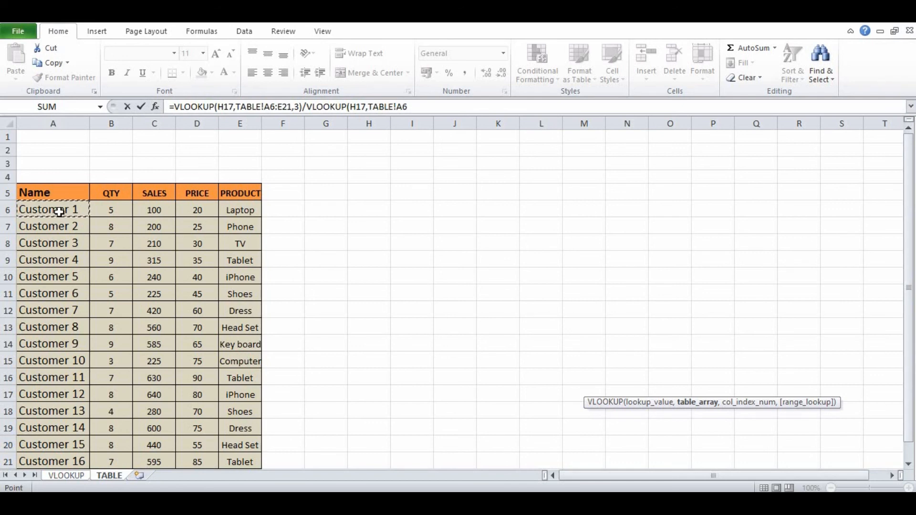
key("ctrl+shift+Down")
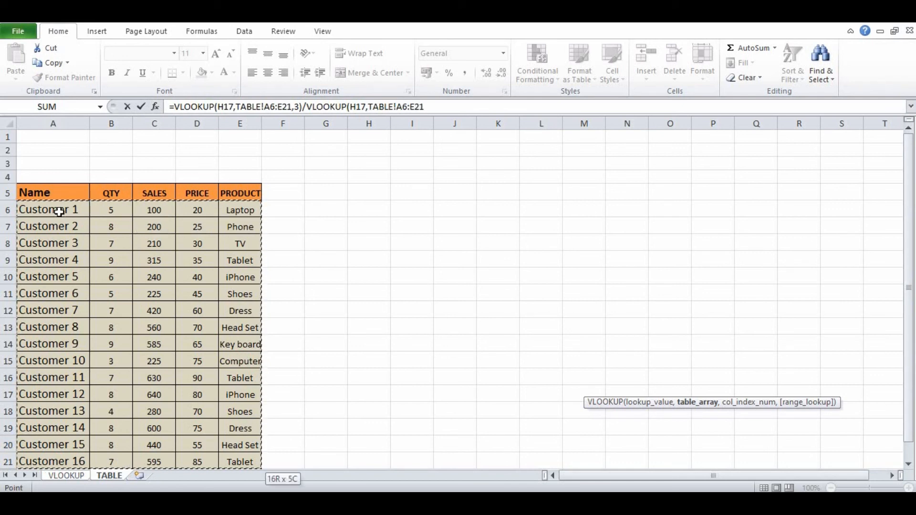
type(",")
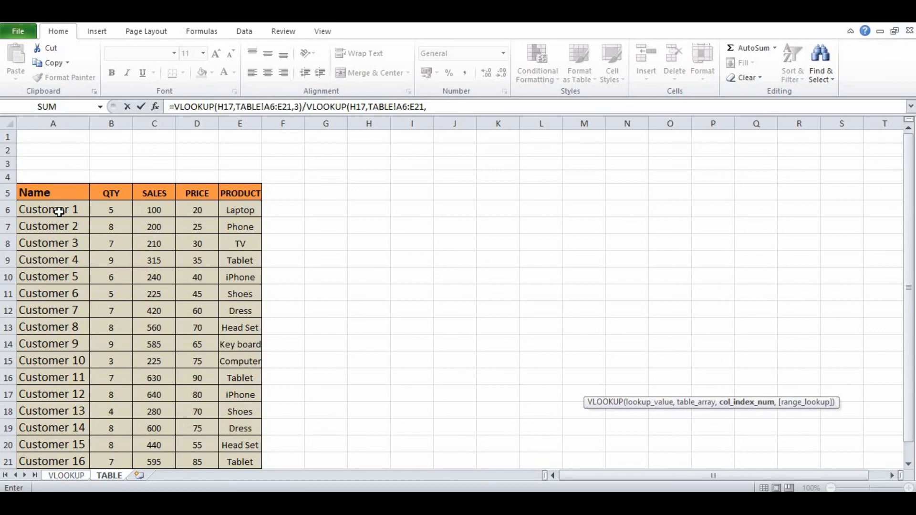
Finish the second VLOOKUP with column index 2 and FALSE for an exact match, and reselect cell L17.
type("2,")
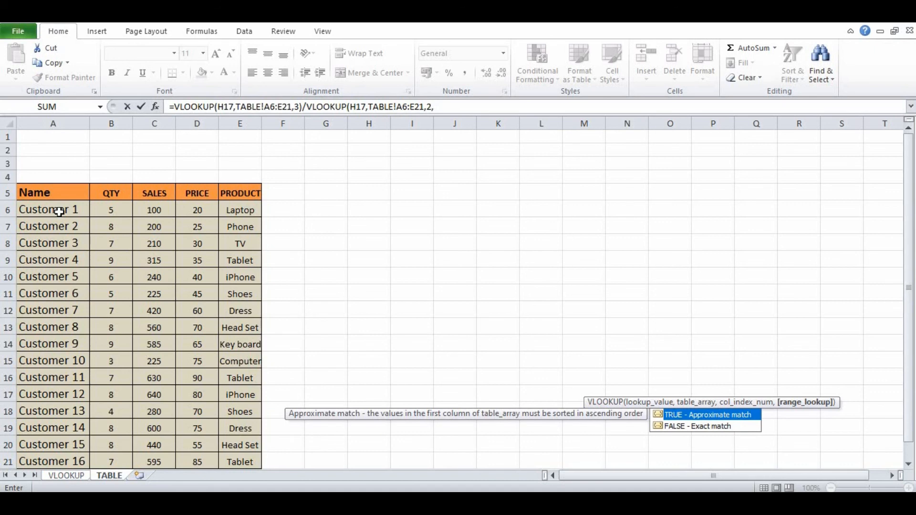
type("FALSE)")
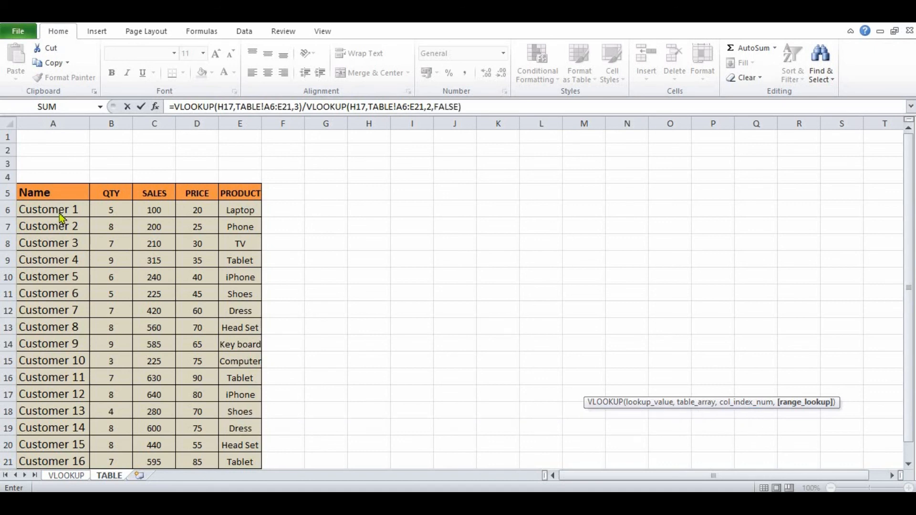
key("Return")
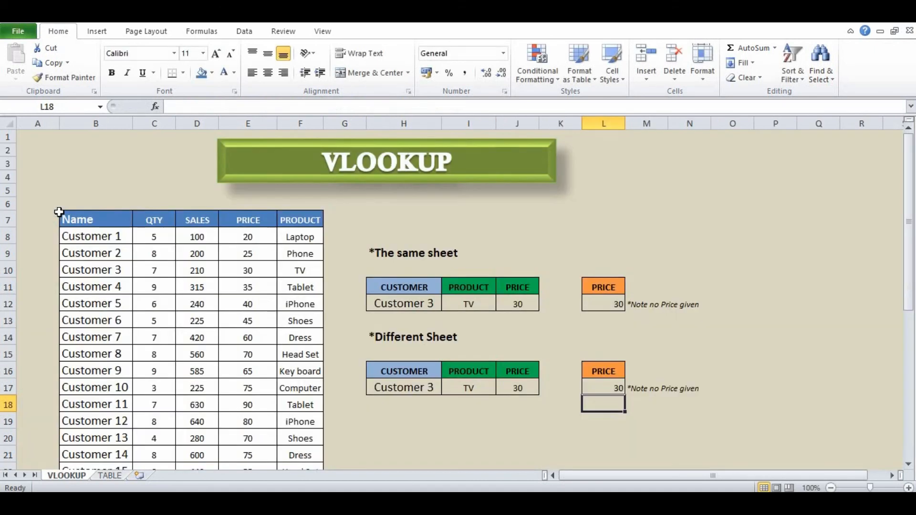
key("Up")
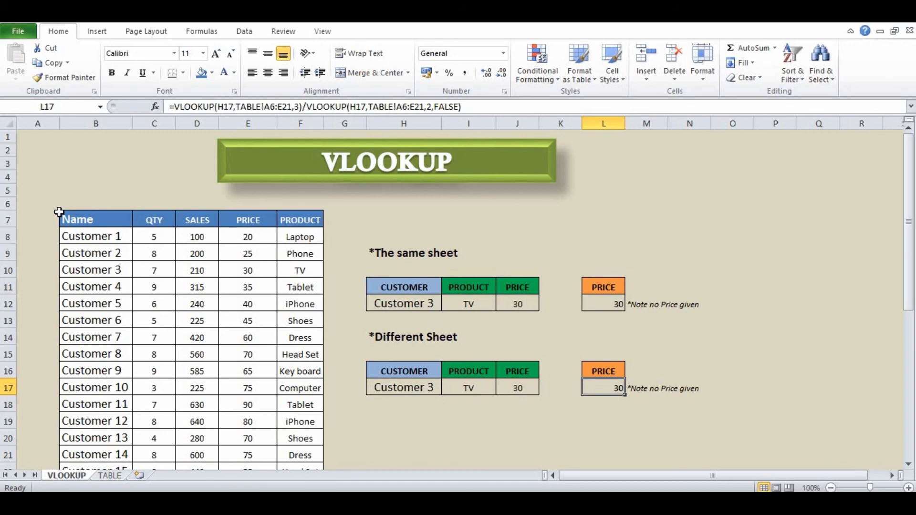
key("Left")
key("Left")
key("Left")
key("Left")
key("Left")
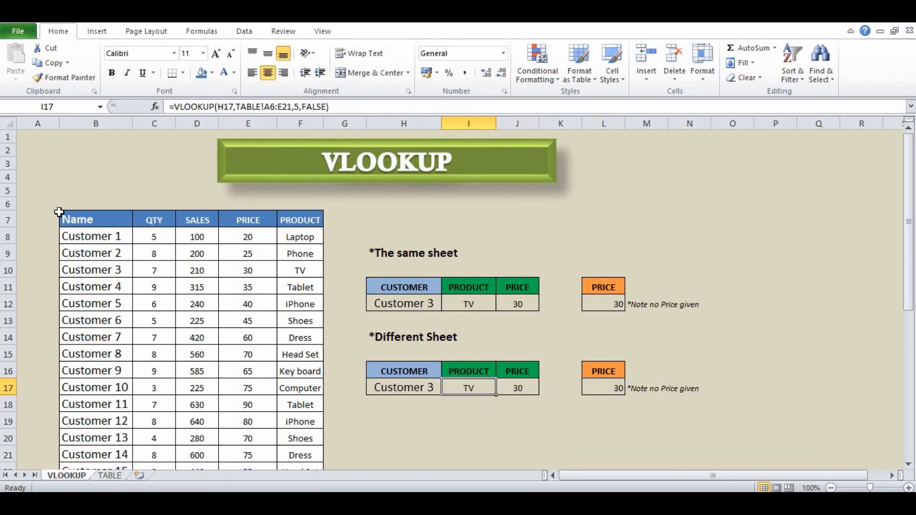
key("Right")
key("Right")
key("Right")
key("Right")
key("Down")
key("Down")
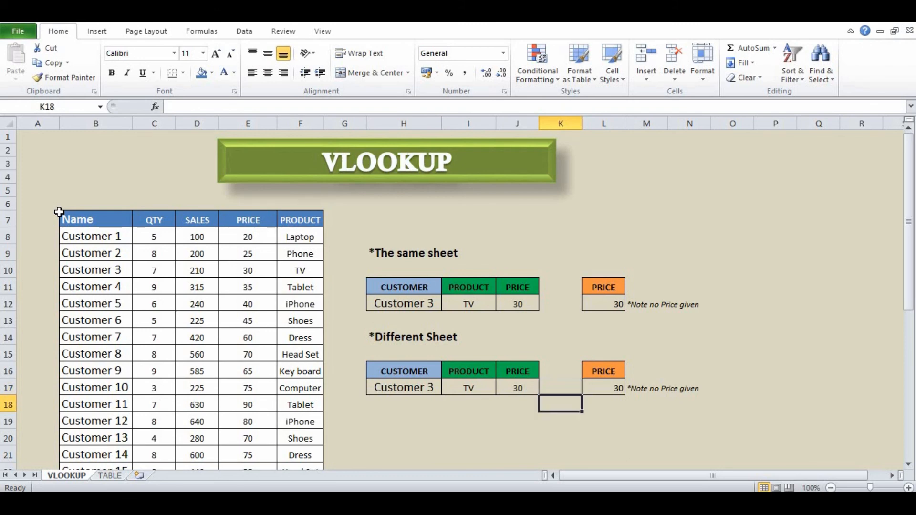